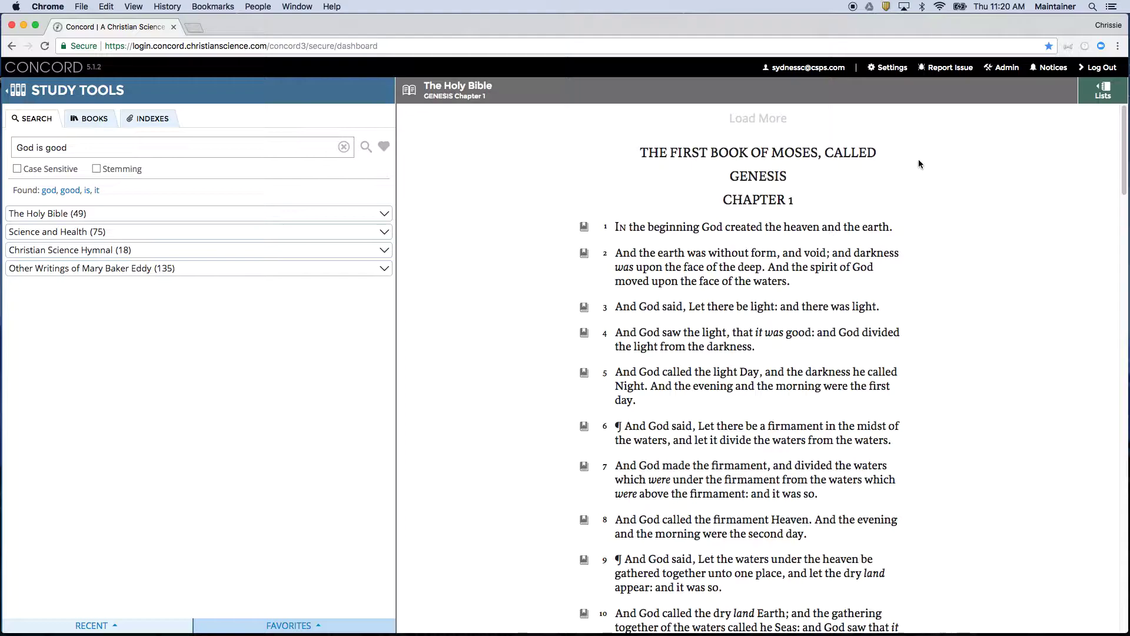
Step: Open the saved lists and sort them by name in both directions, by label, and finally by date with the newest first
{"action": "left_click", "coordinate": [1104, 94]}
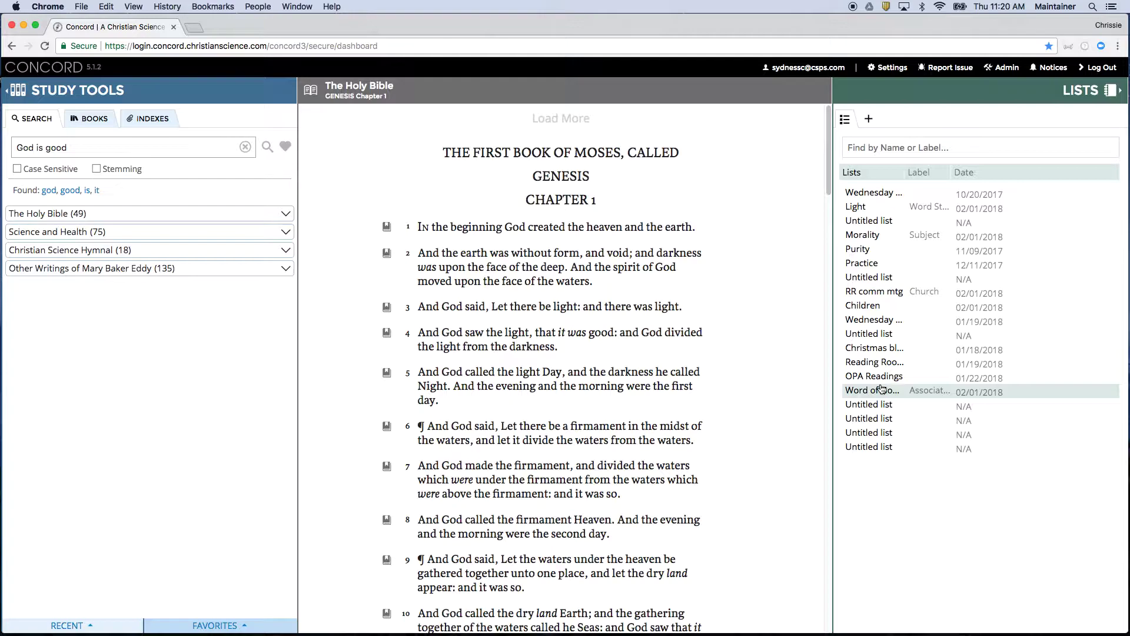
{"action": "left_click", "coordinate": [852, 172]}
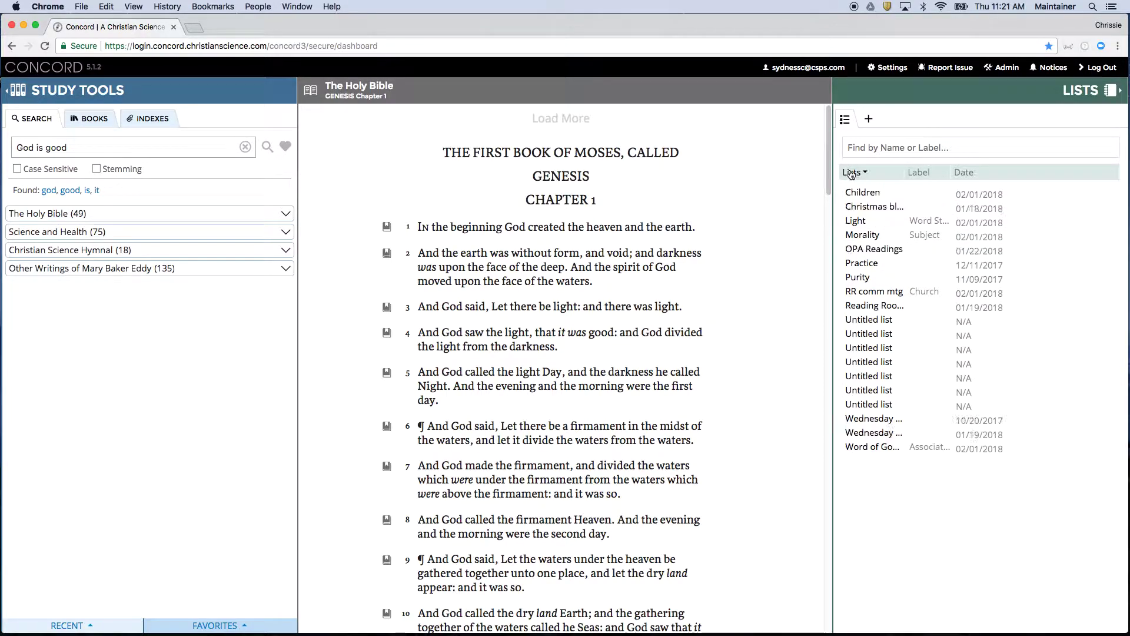
{"action": "left_click", "coordinate": [853, 173]}
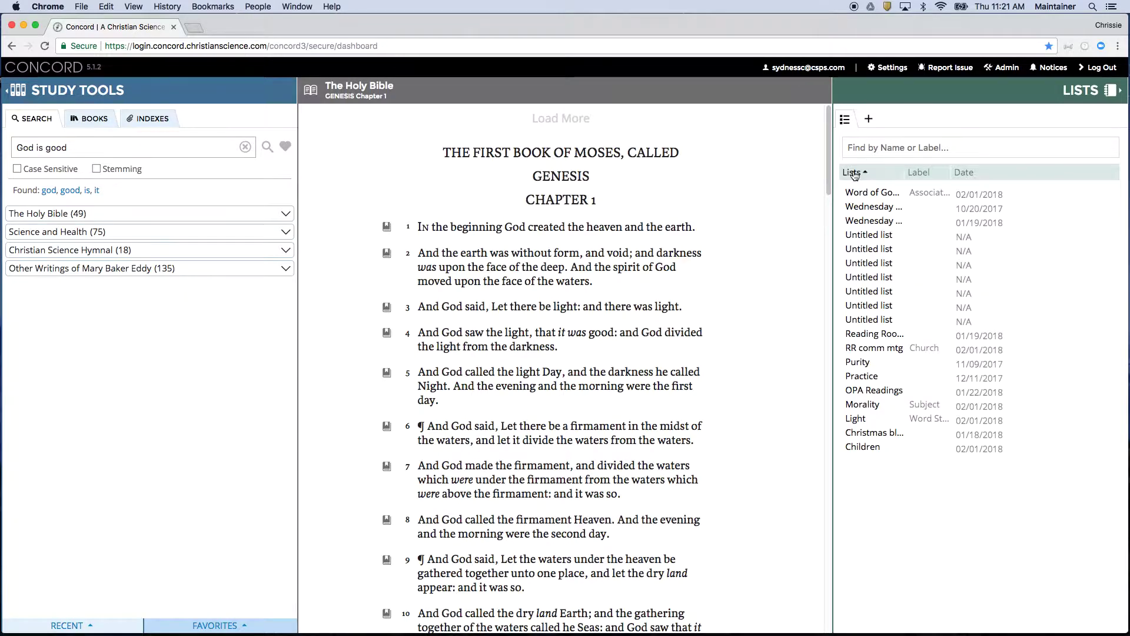
{"action": "left_click", "coordinate": [917, 176]}
{"action": "left_click", "coordinate": [963, 178]}
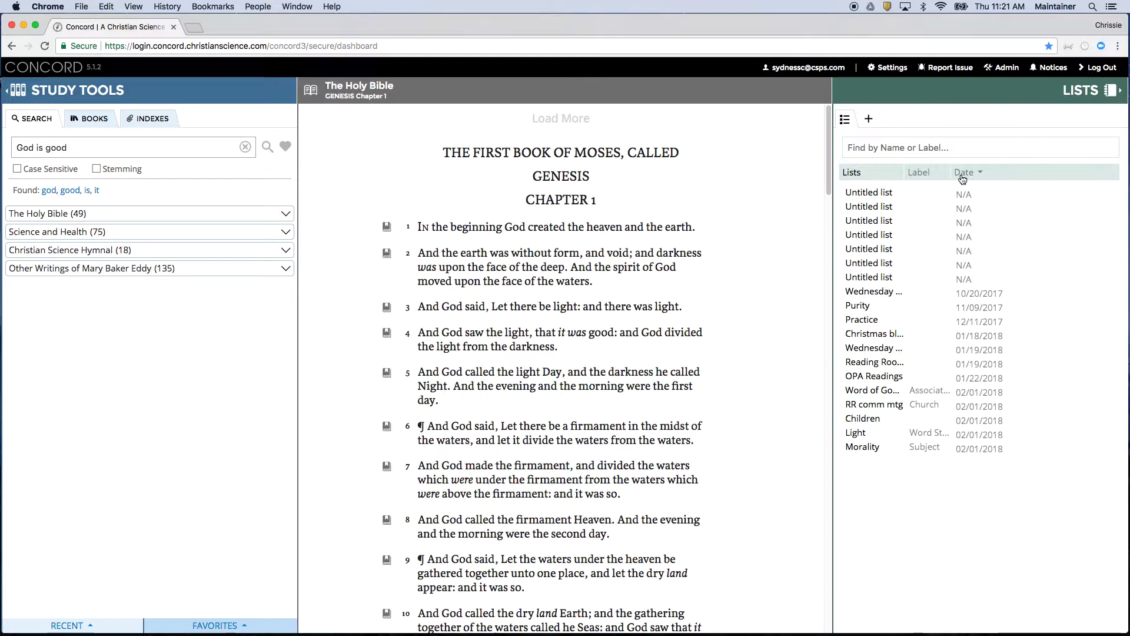
{"action": "left_click", "coordinate": [965, 176]}
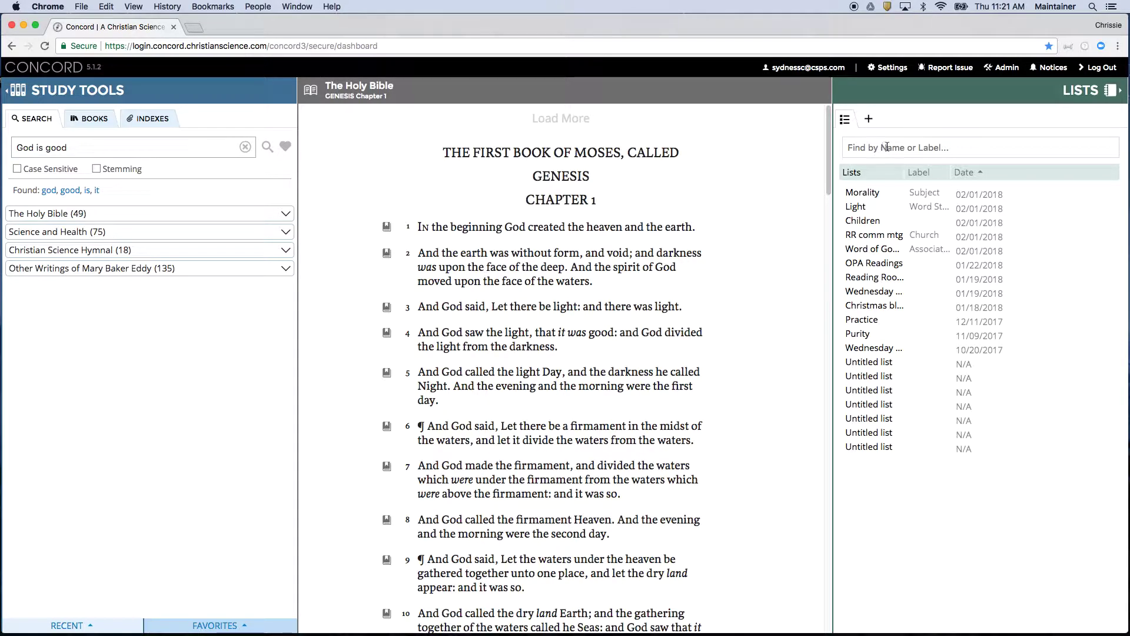
Step: Create a list named "God is good", give it a new label "Wednesday Readings", and save it
{"action": "left_click", "coordinate": [869, 120]}
{"action": "type", "text": "God is god"}
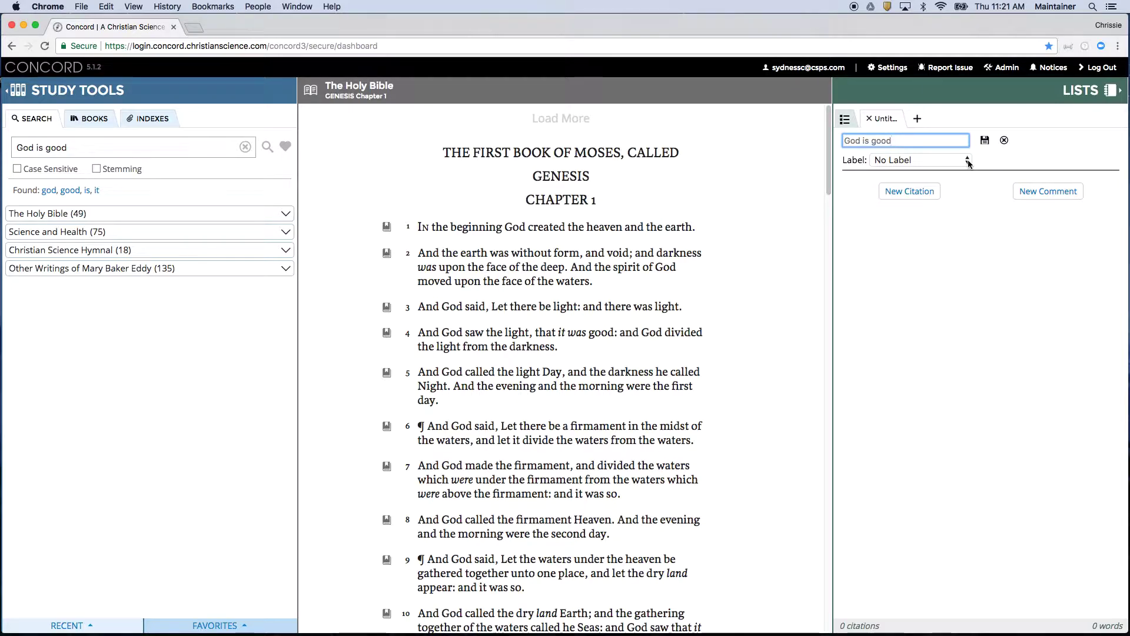
{"action": "left_click", "coordinate": [964, 161]}
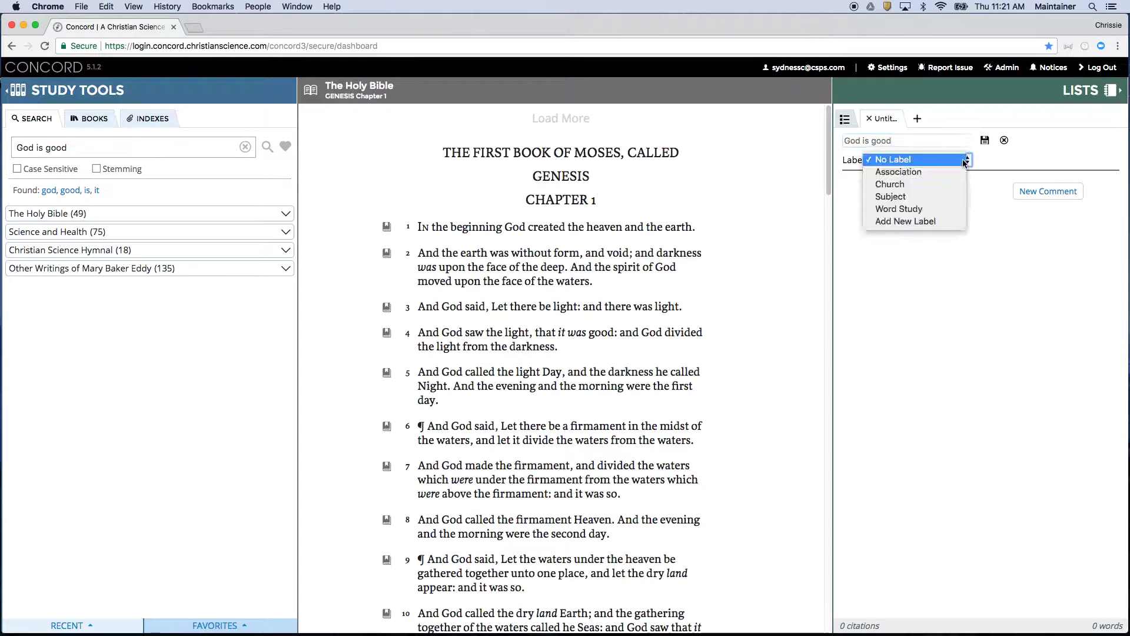
{"action": "left_click", "coordinate": [909, 222]}
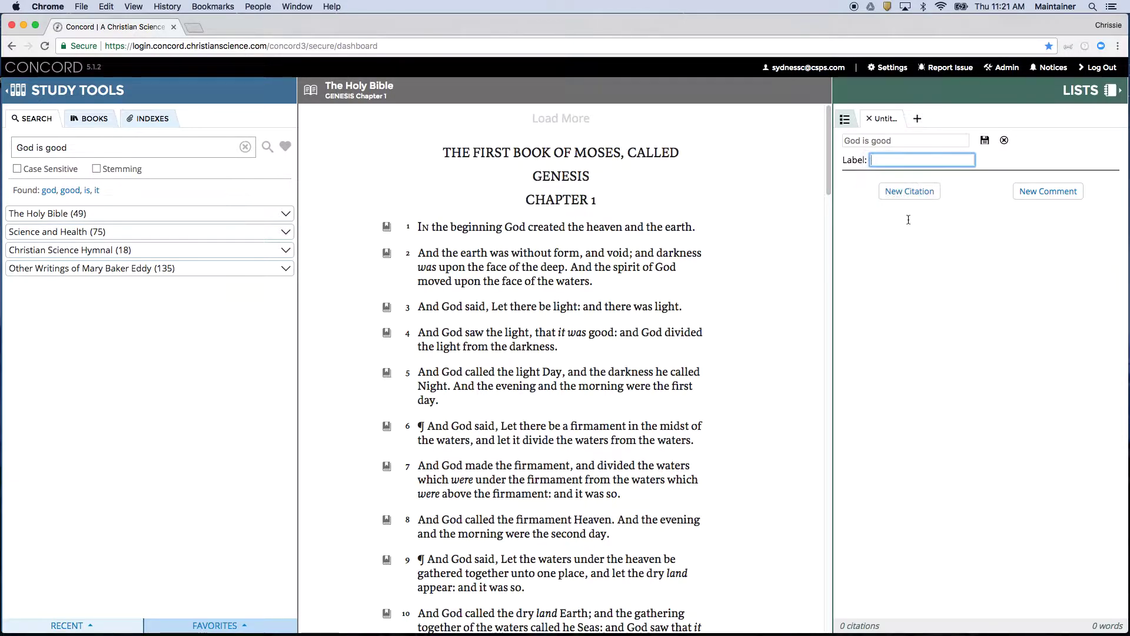
{"action": "type", "text": "Wednesday Readings"}
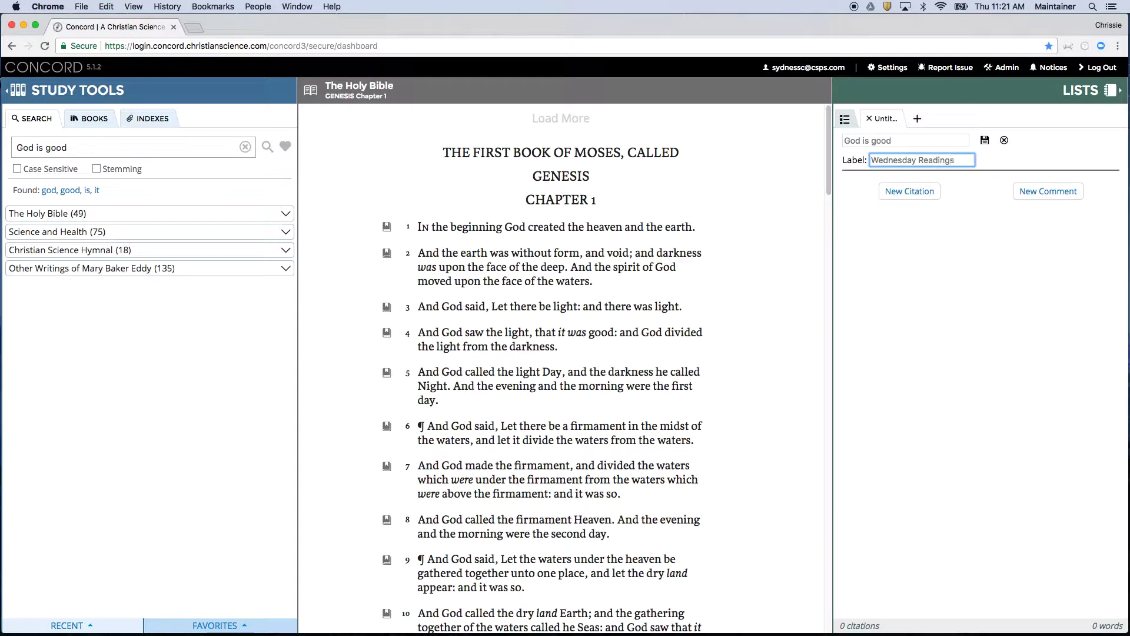
{"action": "left_click", "coordinate": [986, 141]}
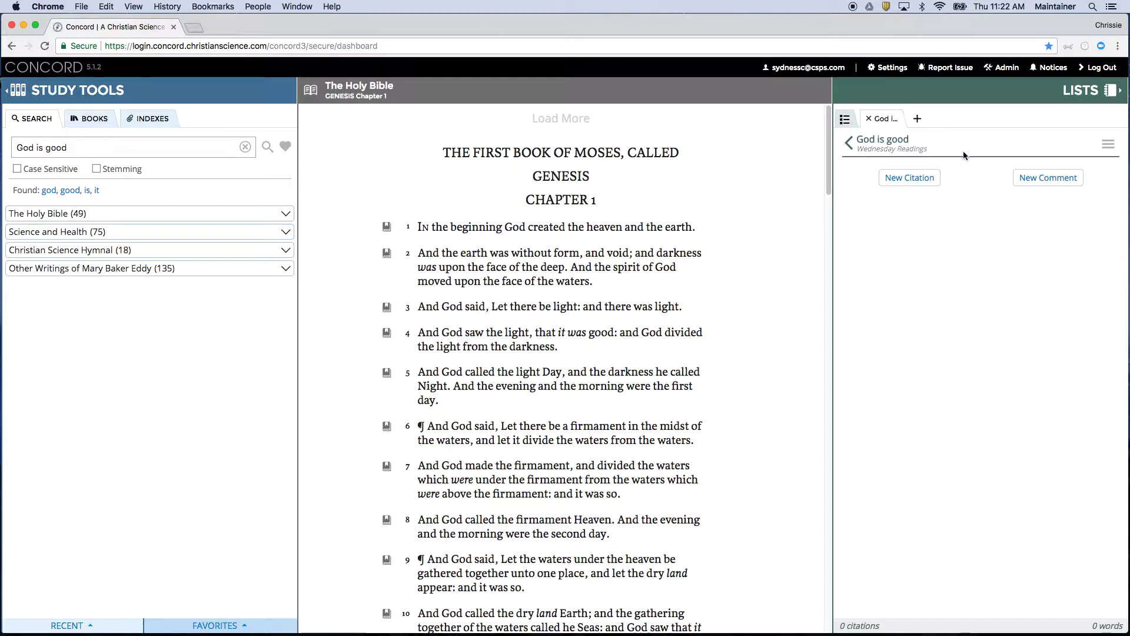
{"action": "left_click", "coordinate": [1115, 146]}
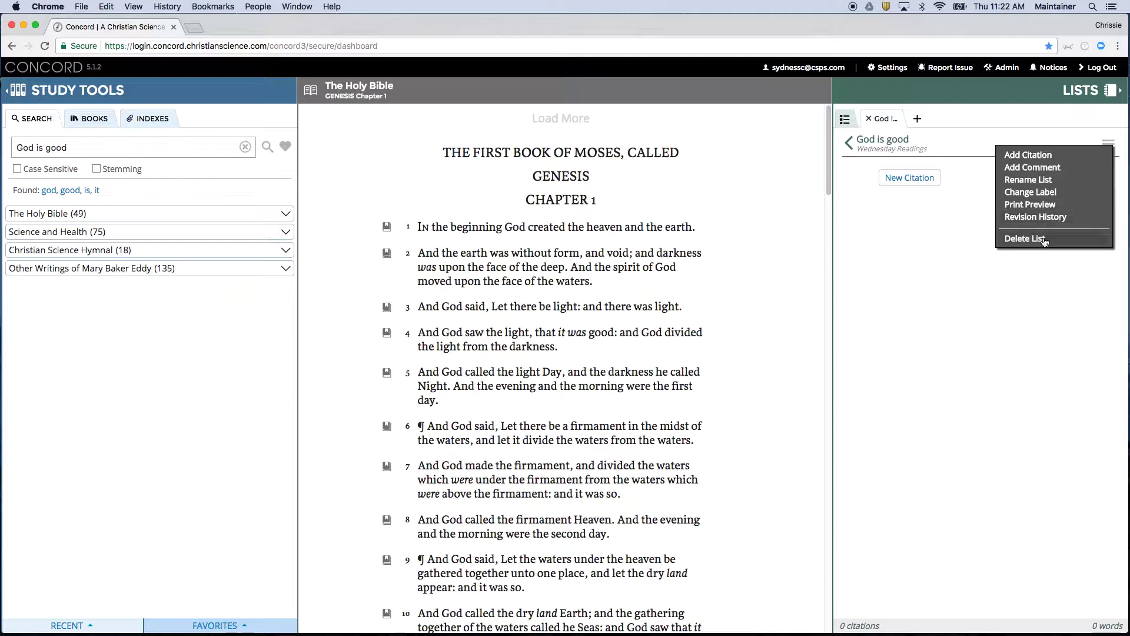
{"action": "left_click", "coordinate": [944, 257]}
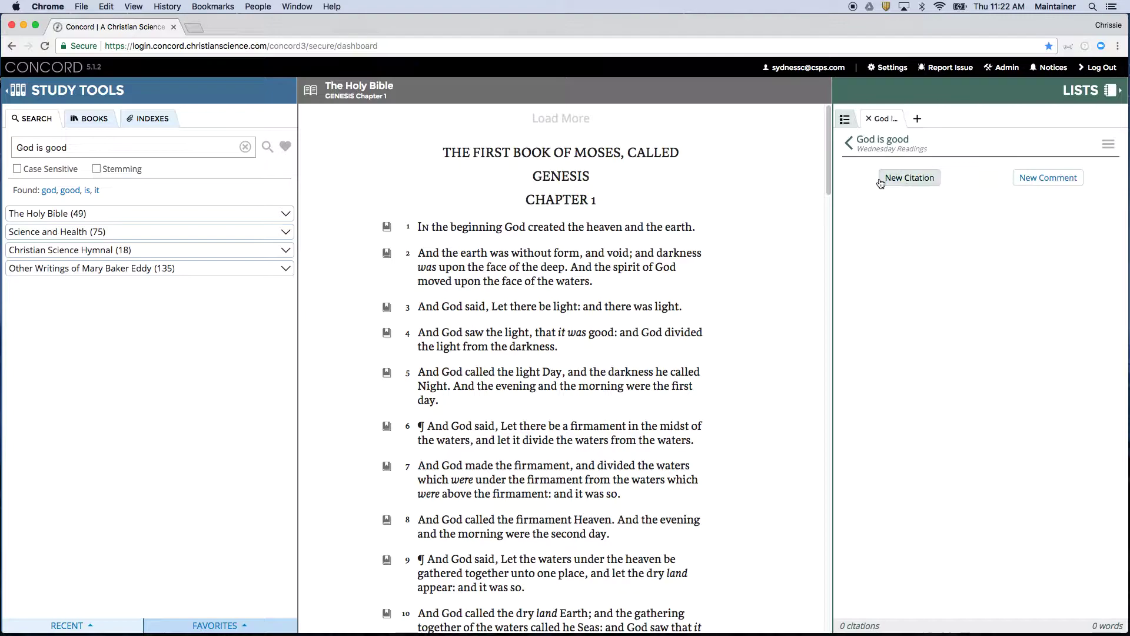
Step: Add and save a comment reading "Bible" in the God is good list
{"action": "left_click", "coordinate": [1026, 185]}
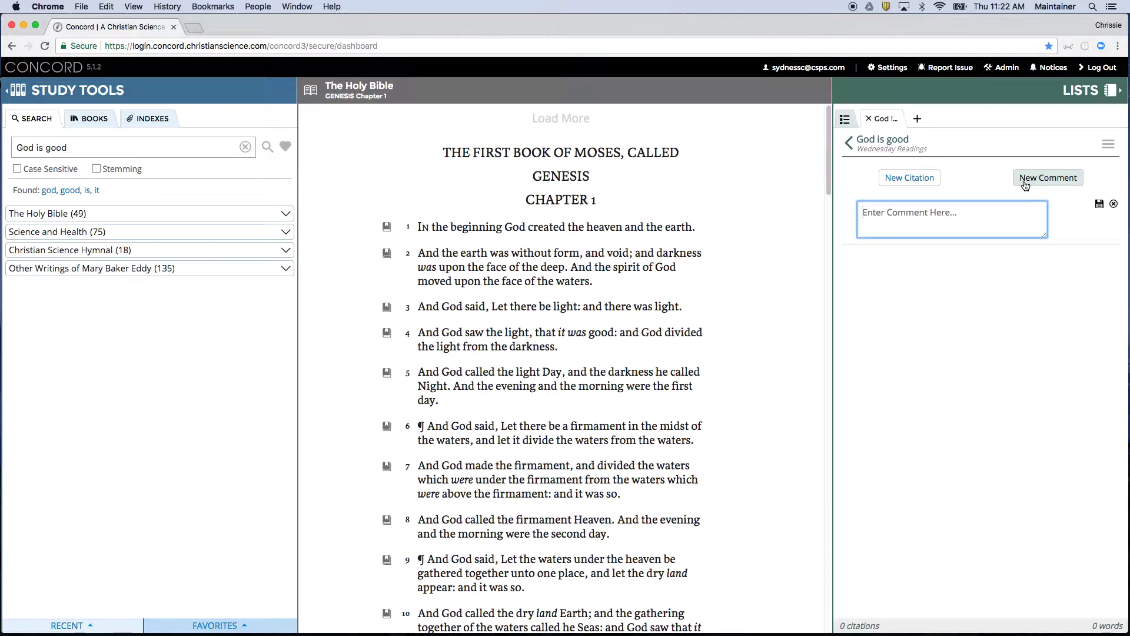
{"action": "type", "text": "Bible"}
{"action": "left_click", "coordinate": [1099, 204]}
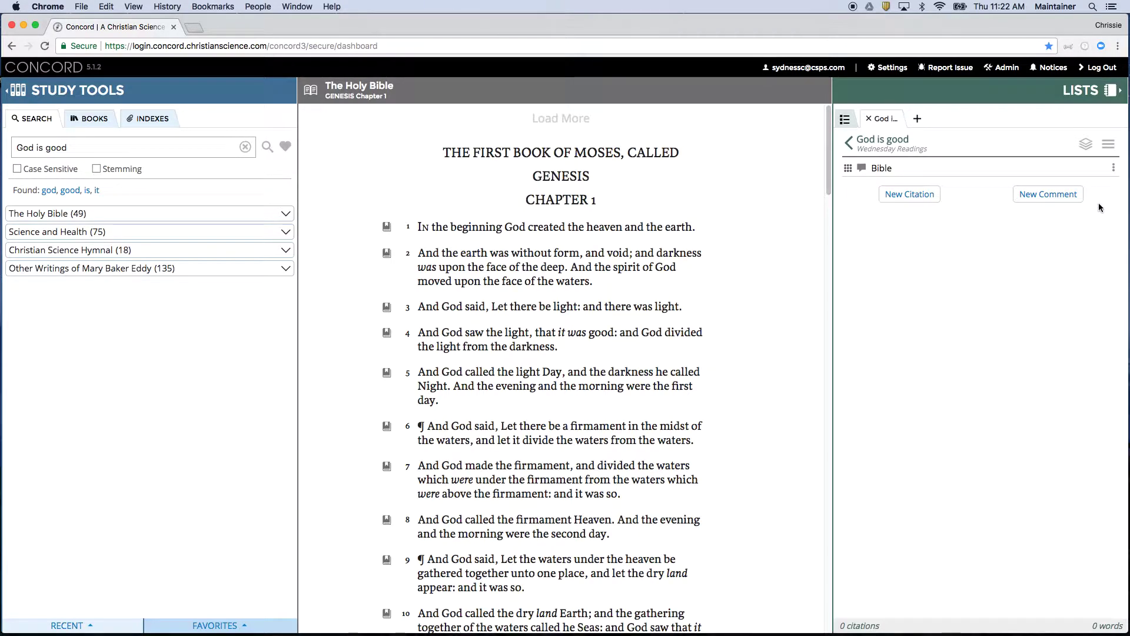
Step: Add the citation Gen 1:1-10 to the God is good list and save it
{"action": "left_click", "coordinate": [920, 199]}
{"action": "type", "text": "G"}
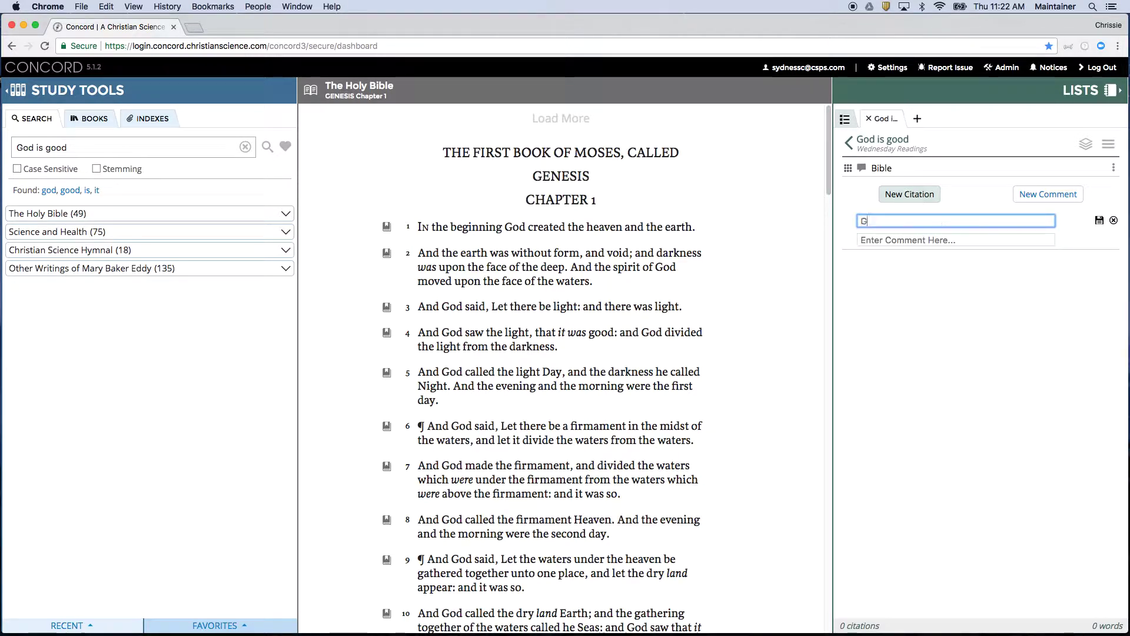
{"action": "type", "text": "en 1:1-10"}
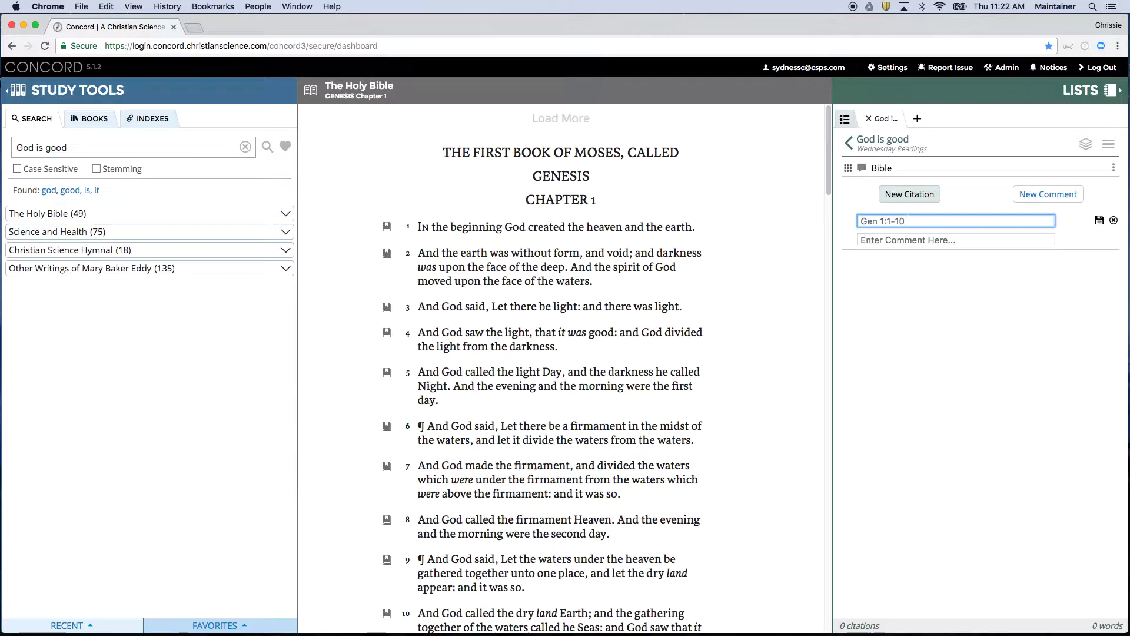
{"action": "left_click", "coordinate": [1099, 221]}
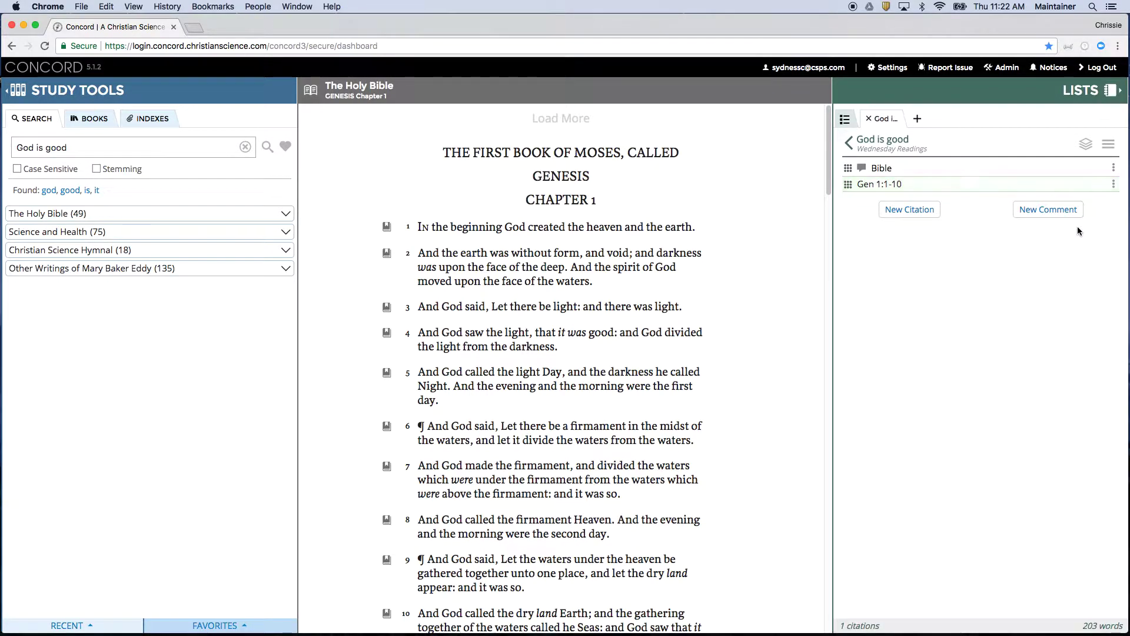
Step: Expand the Gen 1:1-10 citation in the list, look through its text, and open the passage in the reader
{"action": "left_click", "coordinate": [913, 188]}
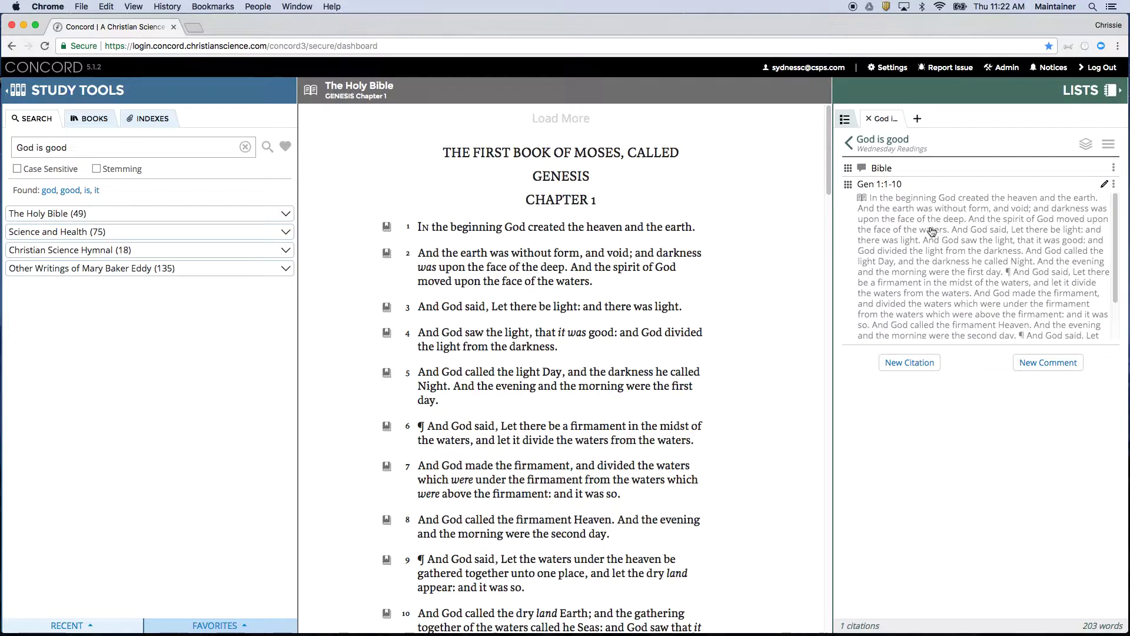
{"action": "scroll", "coordinate": [931, 229], "scroll_direction": "down", "scroll_amount": 5}
{"action": "scroll", "coordinate": [936, 244], "scroll_direction": "up", "scroll_amount": 5}
{"action": "left_click", "coordinate": [945, 285]}
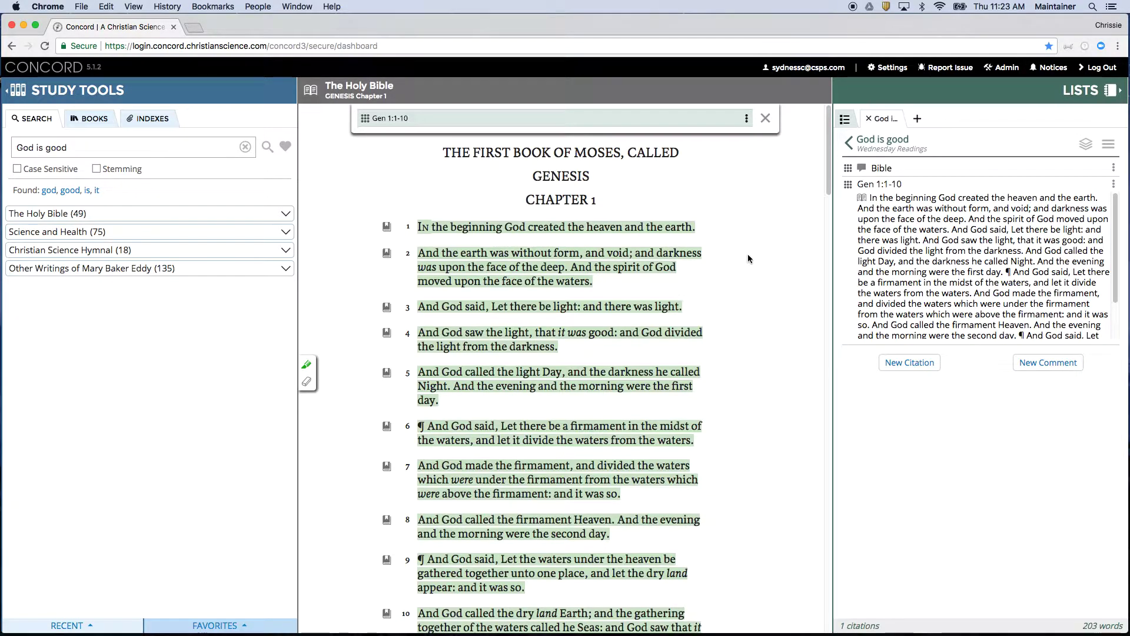
Step: Find Mark 10:18 among the Holy Bible search results and open it in the reader
{"action": "left_click", "coordinate": [93, 214]}
{"action": "scroll", "coordinate": [121, 371], "scroll_direction": "down", "scroll_amount": 15}
{"action": "scroll", "coordinate": [121, 371], "scroll_direction": "down", "scroll_amount": 15}
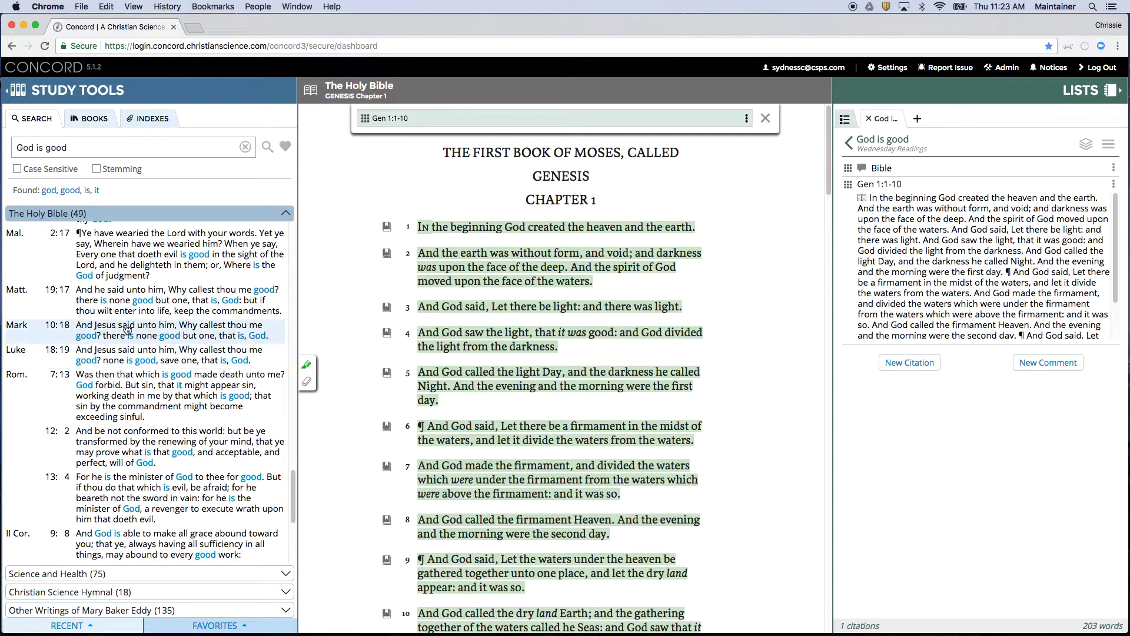
{"action": "left_click", "coordinate": [127, 328]}
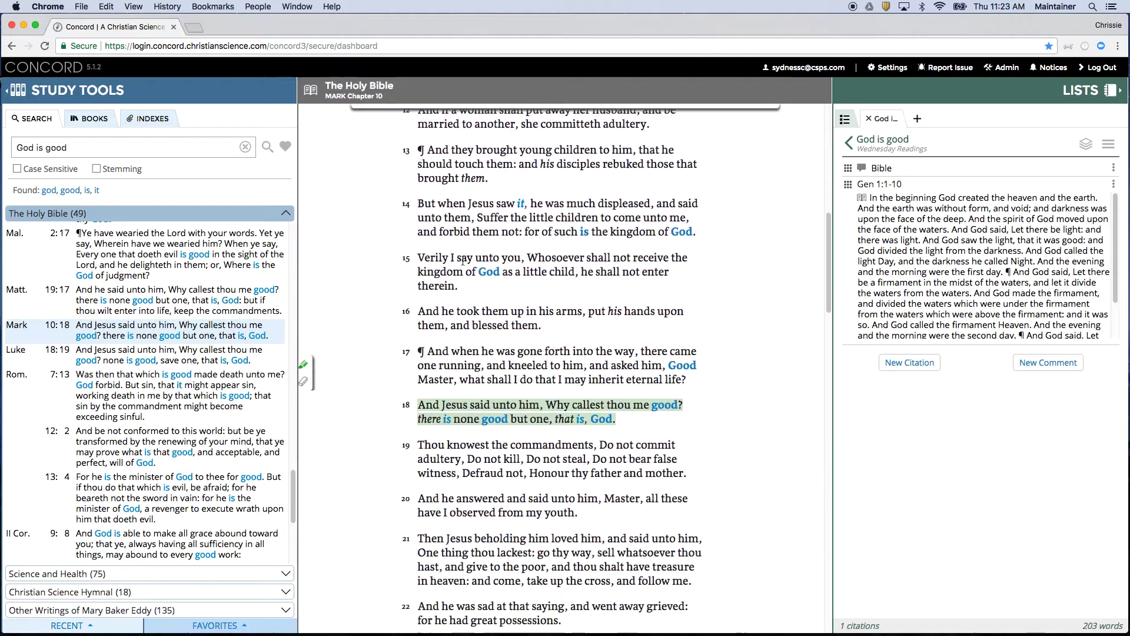
Step: Extend the highlighted passage to Mark 10:17–19 and add that citation to the list below Gen 1:1-10
{"action": "scroll", "coordinate": [373, 341], "scroll_direction": "down", "scroll_amount": 4}
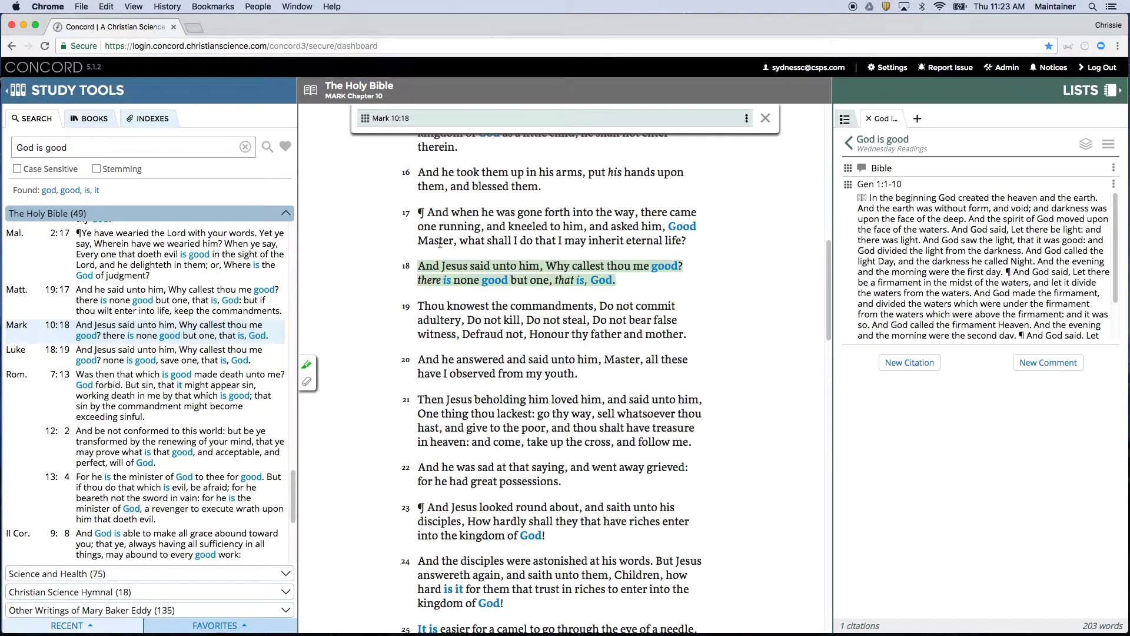
{"action": "scroll", "coordinate": [428, 210], "scroll_direction": "up", "scroll_amount": 1}
{"action": "left_click_drag", "start_coordinate": [427, 210], "coordinate": [700, 234]}
{"action": "left_click_drag", "start_coordinate": [417, 307], "coordinate": [686, 337]}
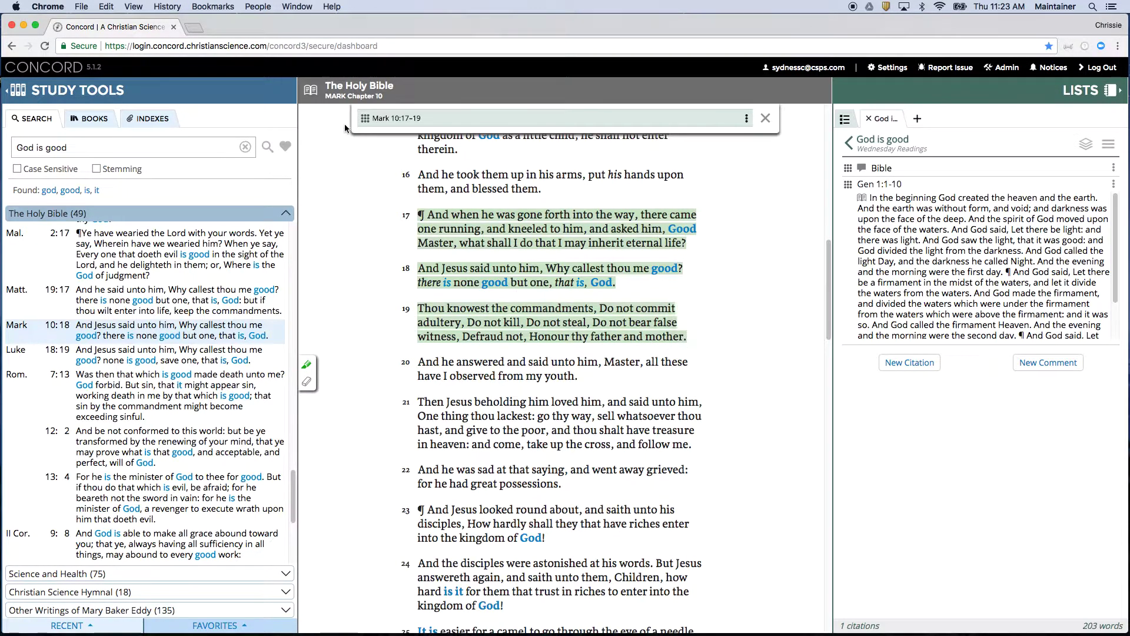
{"action": "left_click_drag", "start_coordinate": [365, 118], "coordinate": [909, 354]}
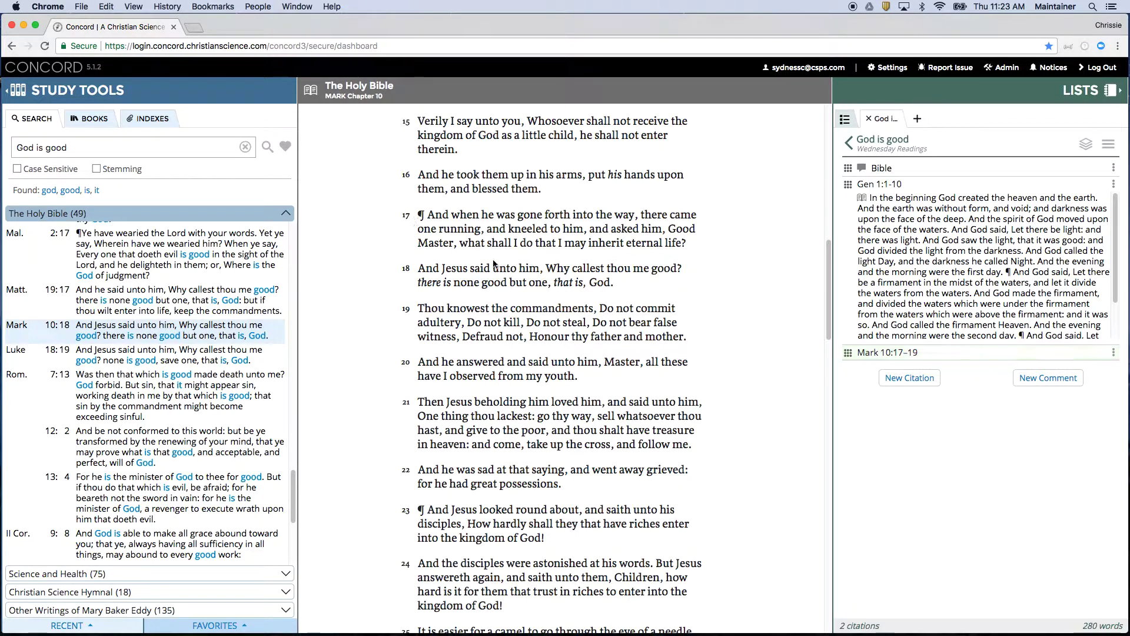
Step: Open the Science and Health search result 113:17 and extend its highlight to cover SH 113:9–21
{"action": "left_click", "coordinate": [117, 214]}
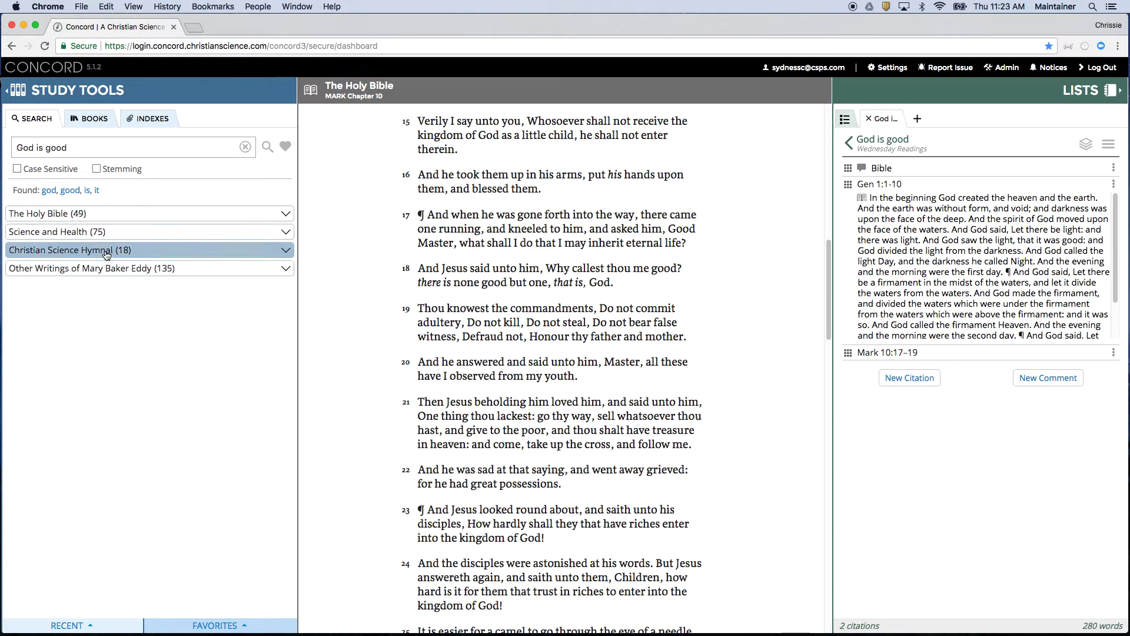
{"action": "left_click", "coordinate": [103, 231]}
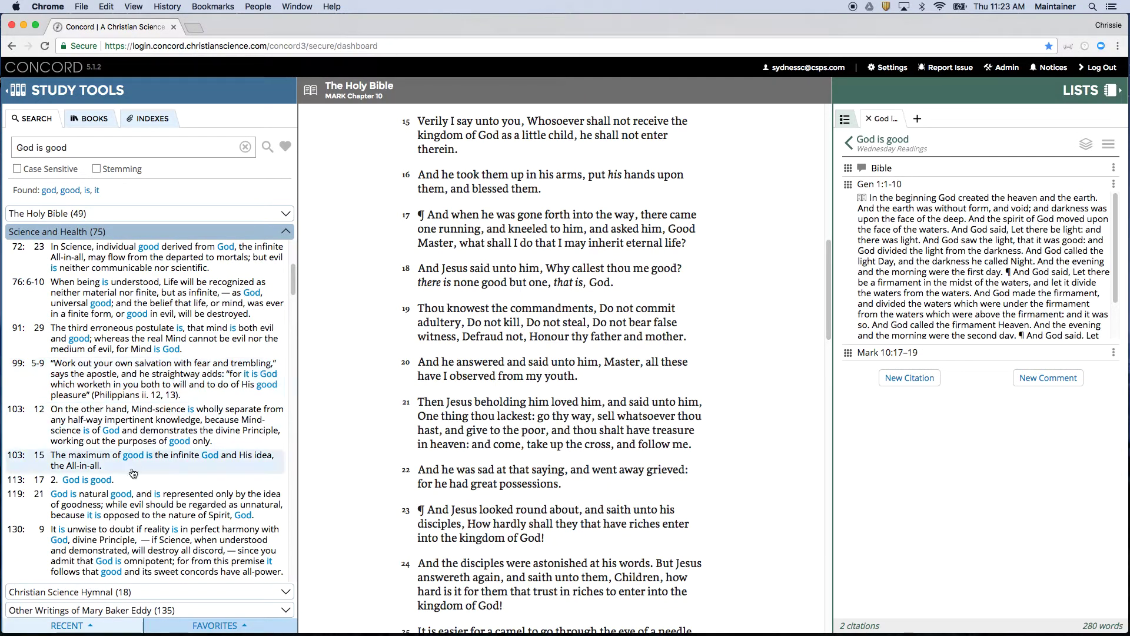
{"action": "scroll", "coordinate": [117, 371], "scroll_direction": "up", "scroll_amount": 1}
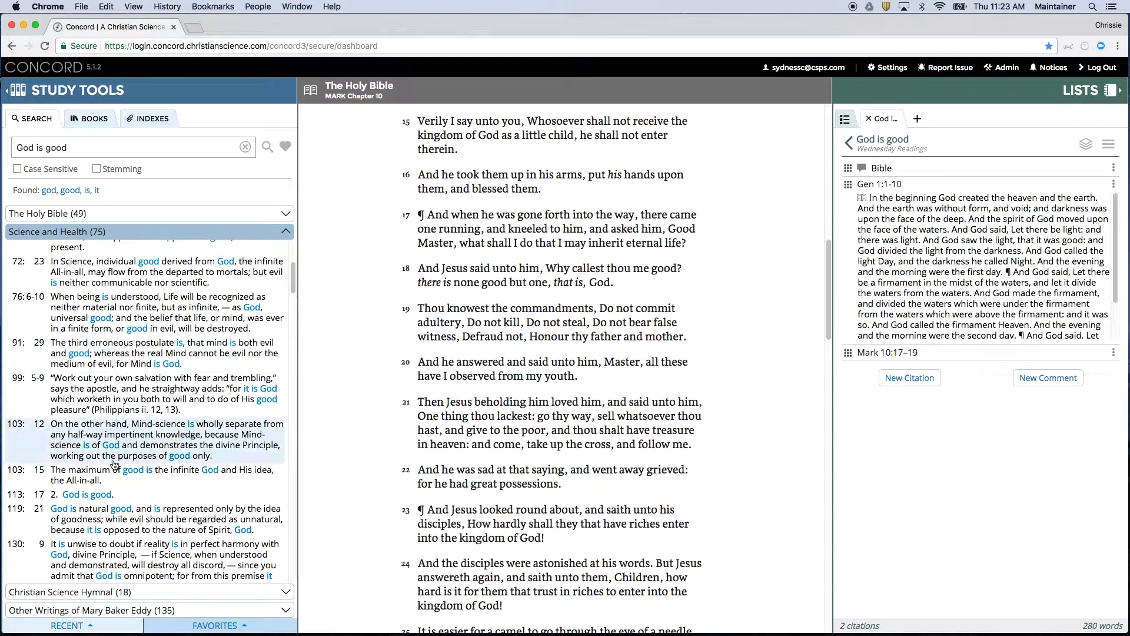
{"action": "left_click", "coordinate": [88, 495]}
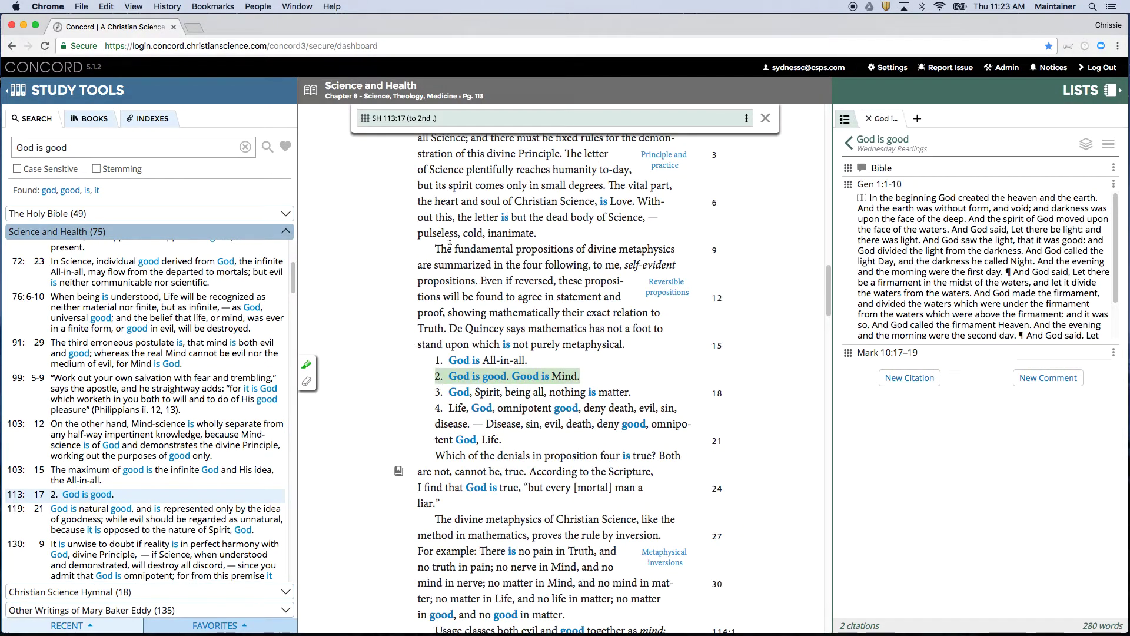
{"action": "left_click_drag", "start_coordinate": [436, 248], "coordinate": [537, 434]}
Step: Erase the highlight from the De Quincey sentence and copy the citation SH 113:9–14, 16–21 to the God is good list
{"action": "left_click", "coordinate": [306, 381]}
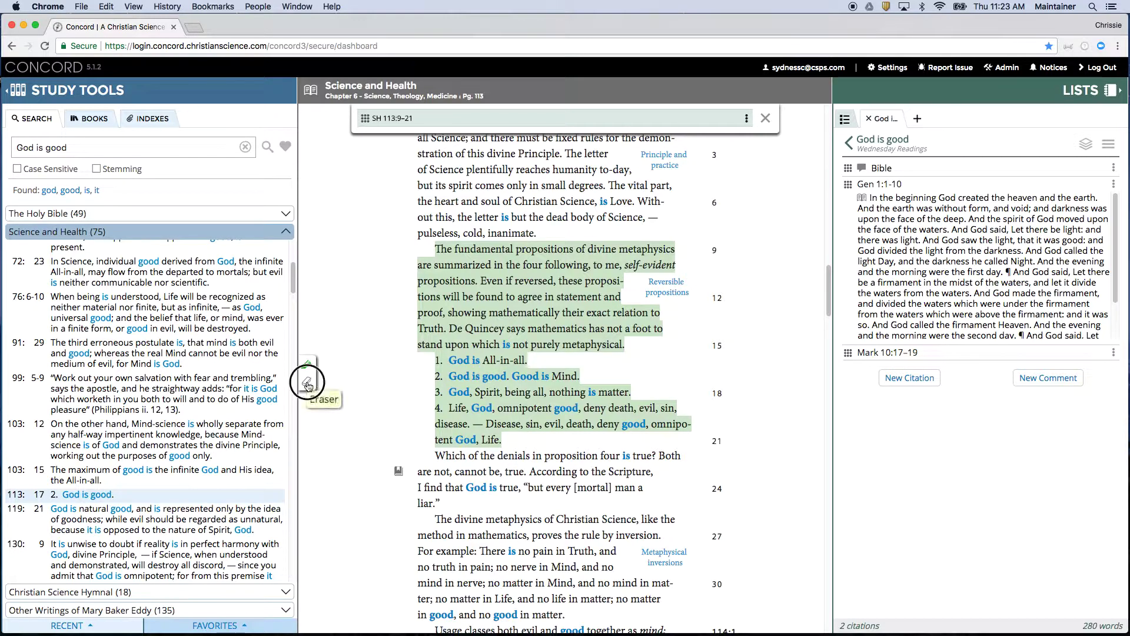
{"action": "left_click_drag", "start_coordinate": [450, 328], "coordinate": [623, 344]}
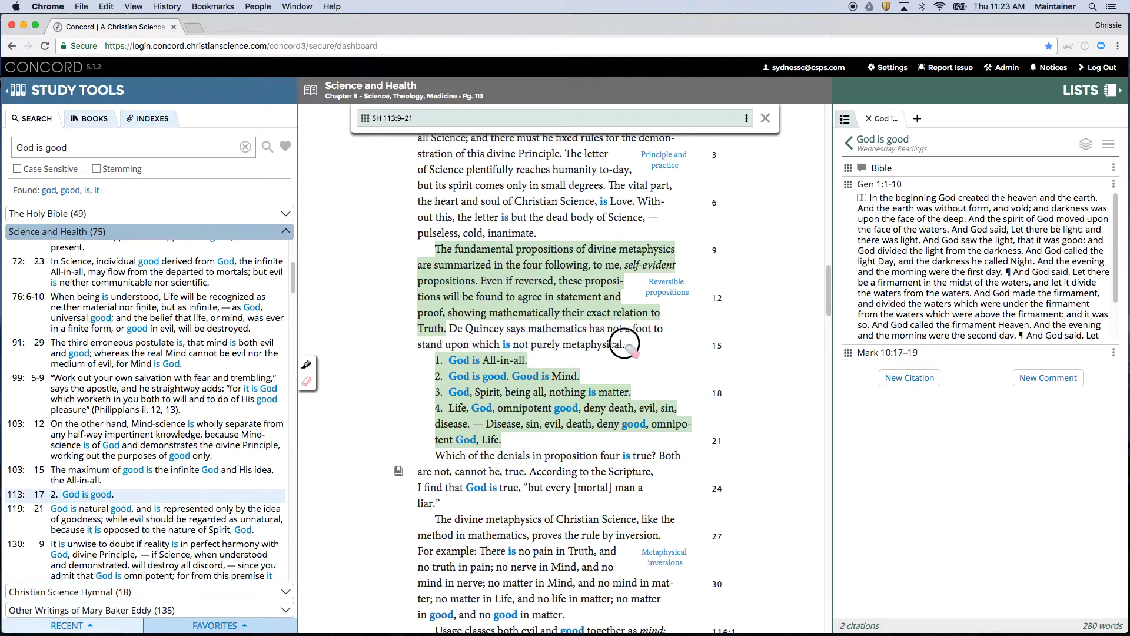
{"action": "right_click", "coordinate": [533, 275]}
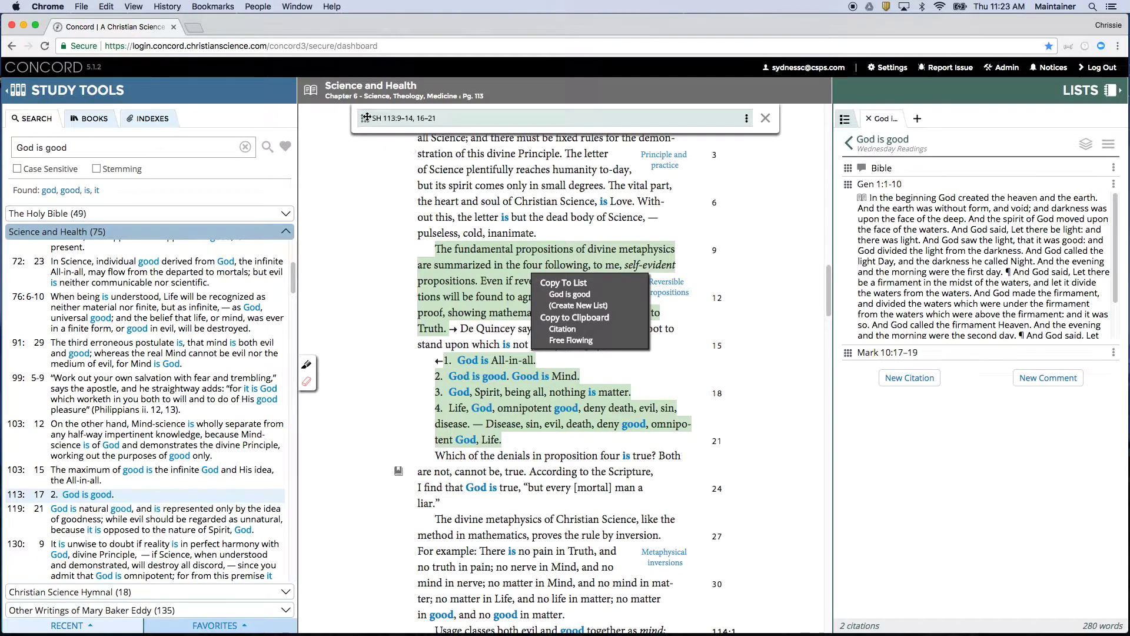
{"action": "left_click", "coordinate": [562, 294]}
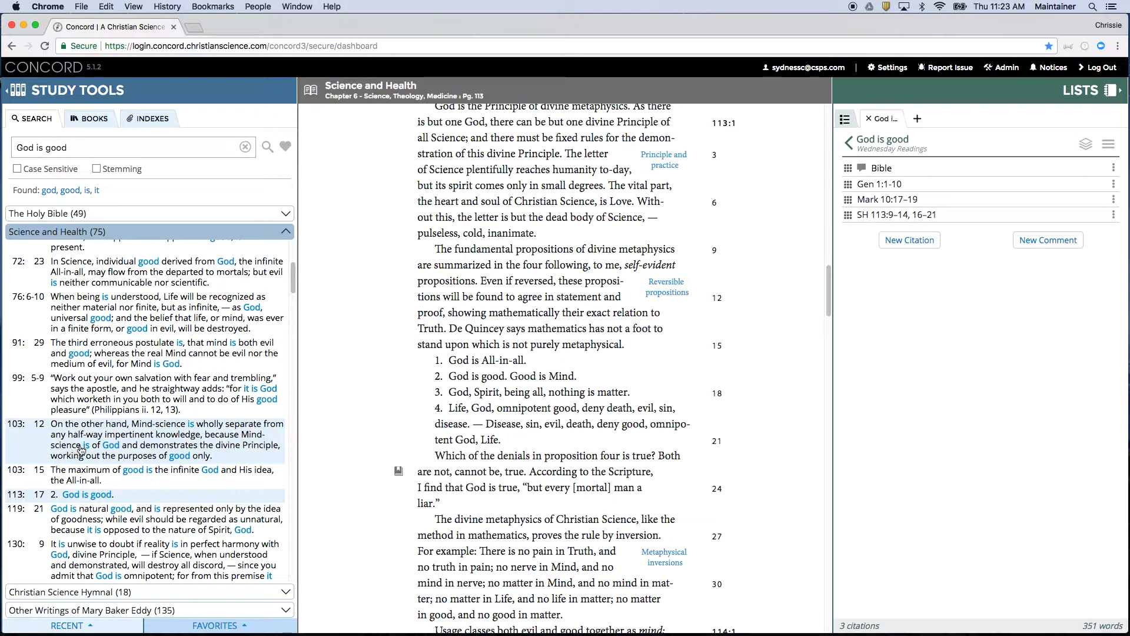
Step: Select the 72:21 and 72:23 results in Science and Health and add them to the list as SH 72:21-23
{"action": "scroll", "coordinate": [81, 449], "scroll_direction": "down", "scroll_amount": 3}
{"action": "scroll", "coordinate": [94, 459], "scroll_direction": "up", "scroll_amount": 5}
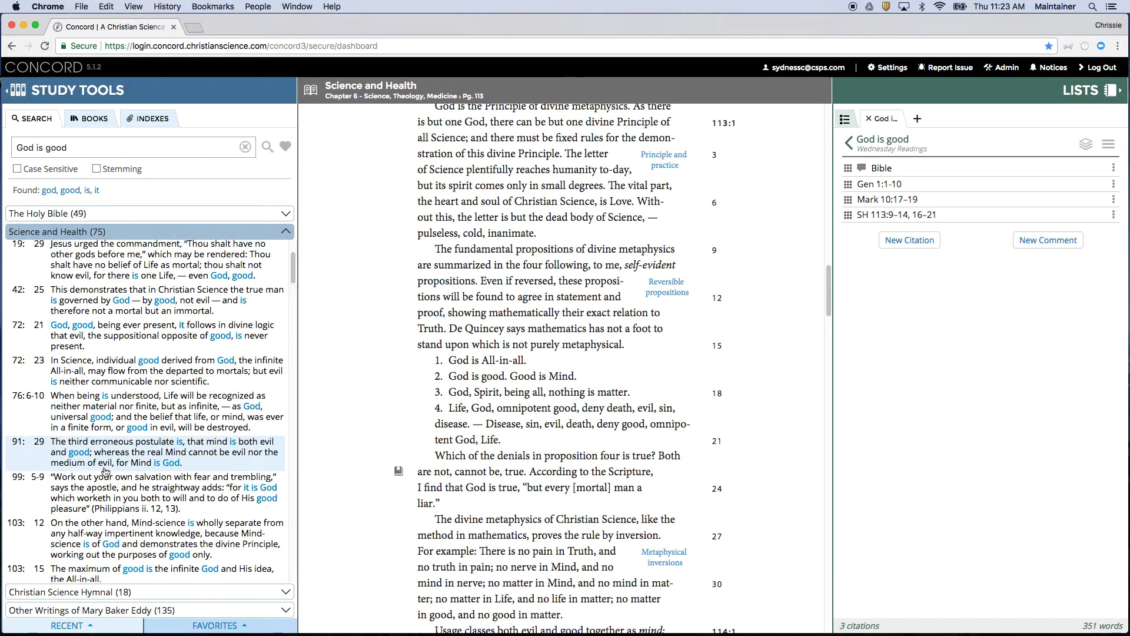
{"action": "scroll", "coordinate": [105, 471], "scroll_direction": "up", "scroll_amount": 1}
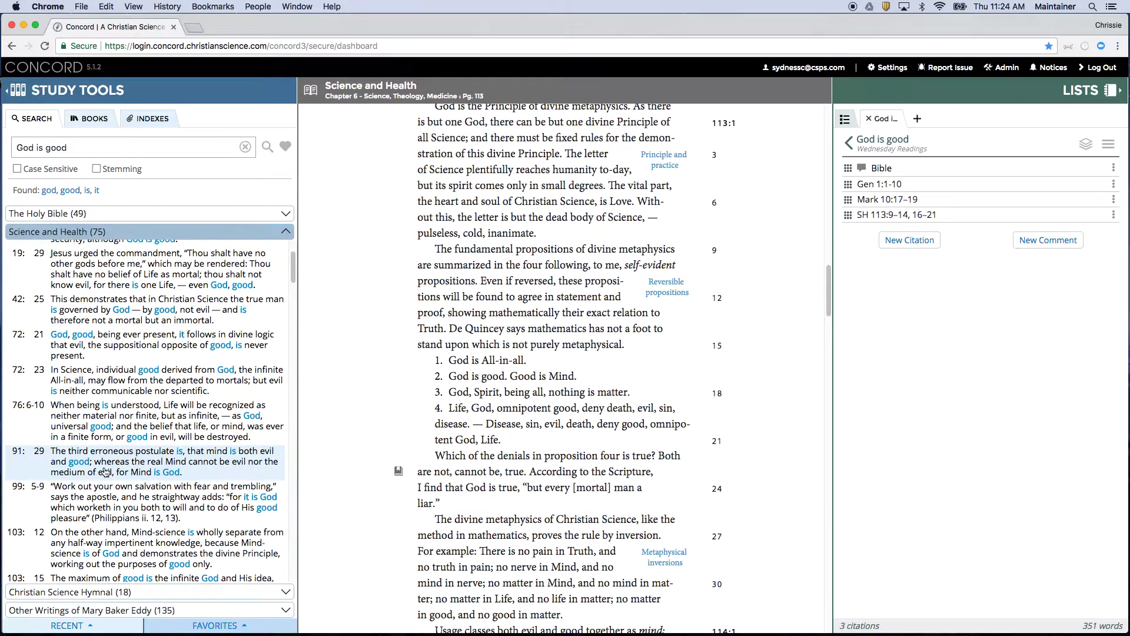
{"action": "left_click", "coordinate": [78, 346]}
{"action": "left_click", "coordinate": [108, 365]}
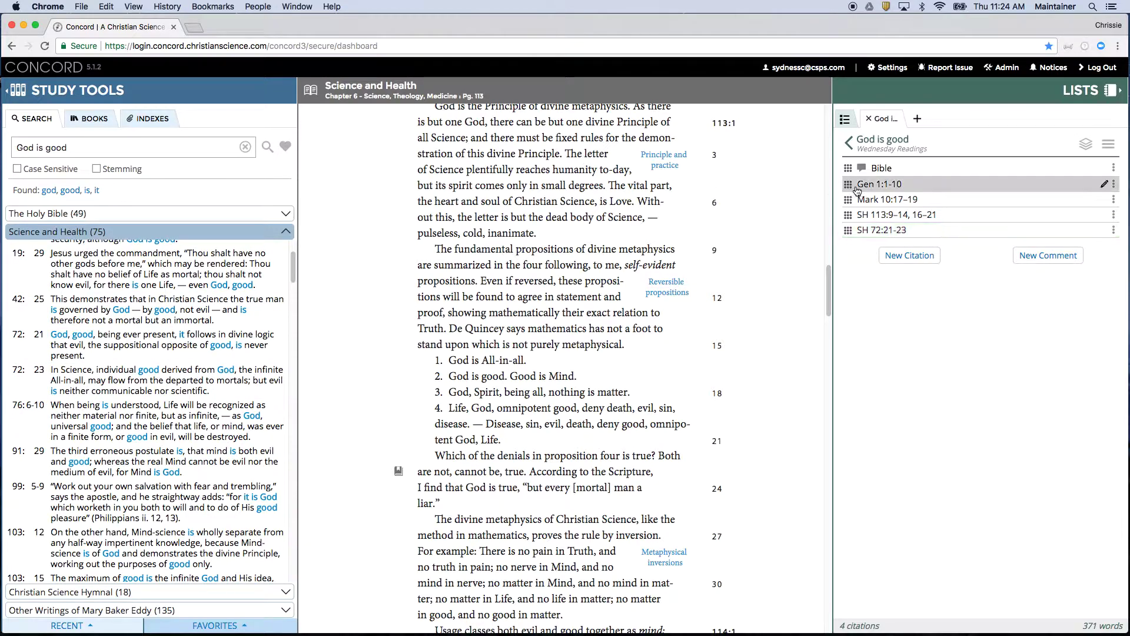
Step: Move SH 72:21-23 above SH 113:9–14, 16–21 in the list and place a new comment "Science and Health" above both
{"action": "left_click", "coordinate": [848, 232]}
{"action": "left_click_drag", "start_coordinate": [848, 232], "coordinate": [851, 214]}
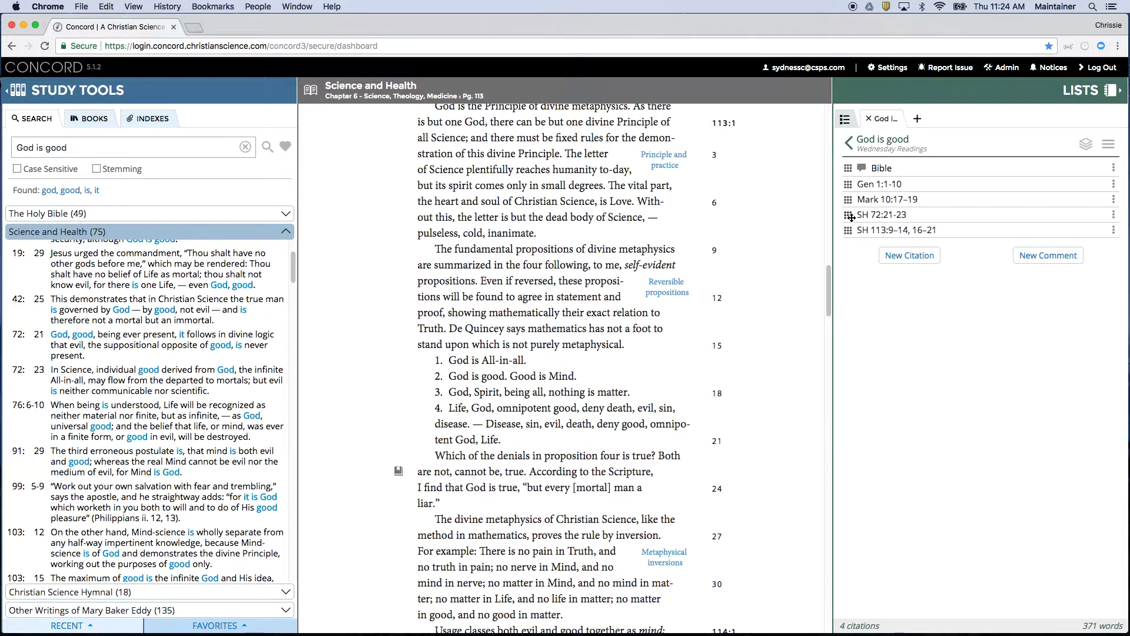
{"action": "left_click", "coordinate": [1024, 256]}
{"action": "type", "text": "Science and Health"}
{"action": "left_click", "coordinate": [1099, 282]}
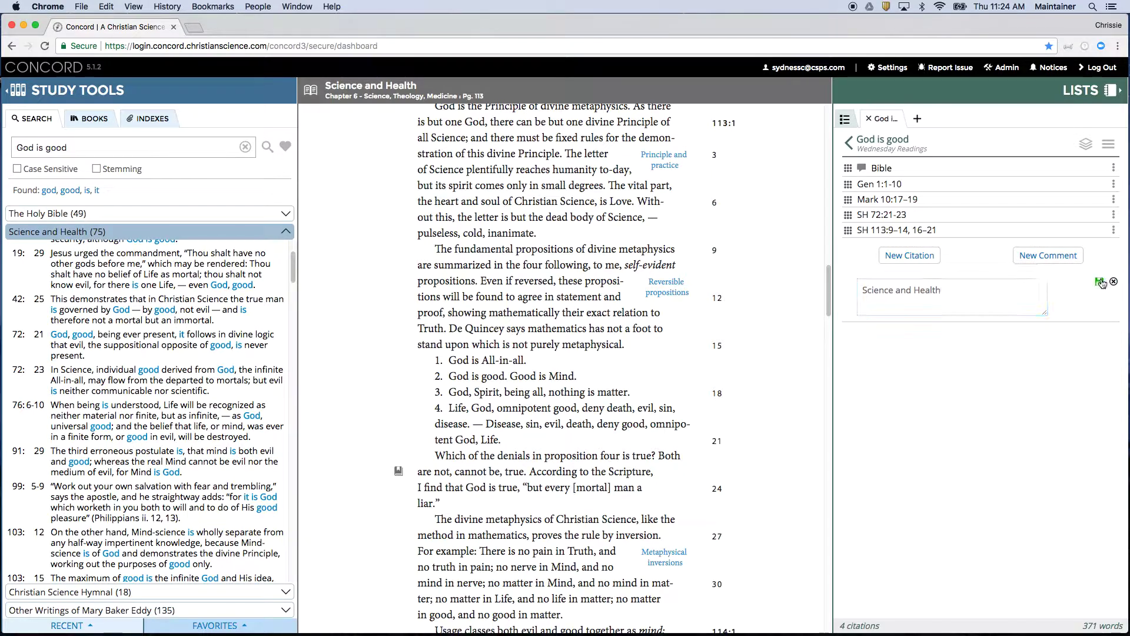
{"action": "left_click_drag", "start_coordinate": [848, 246], "coordinate": [848, 215]}
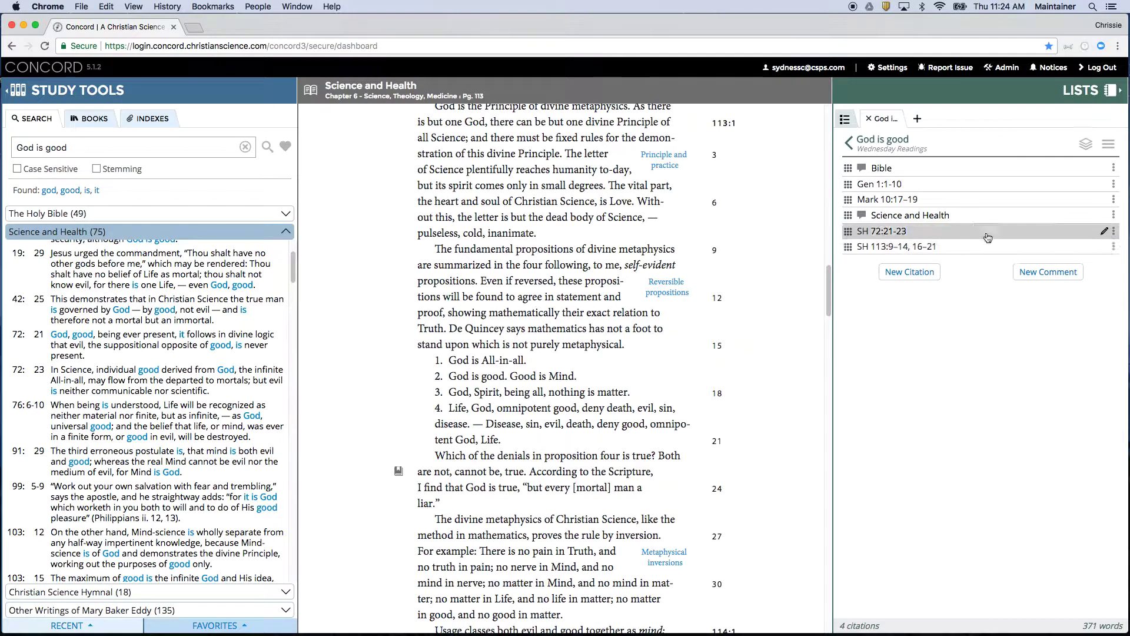
Step: Expand the God is good list to full passage text and review the text of its Bible and Science and Health citations
{"action": "left_click", "coordinate": [1086, 146]}
{"action": "scroll", "coordinate": [1032, 261], "scroll_direction": "down", "scroll_amount": 3}
{"action": "scroll", "coordinate": [1024, 372], "scroll_direction": "down", "scroll_amount": 2}
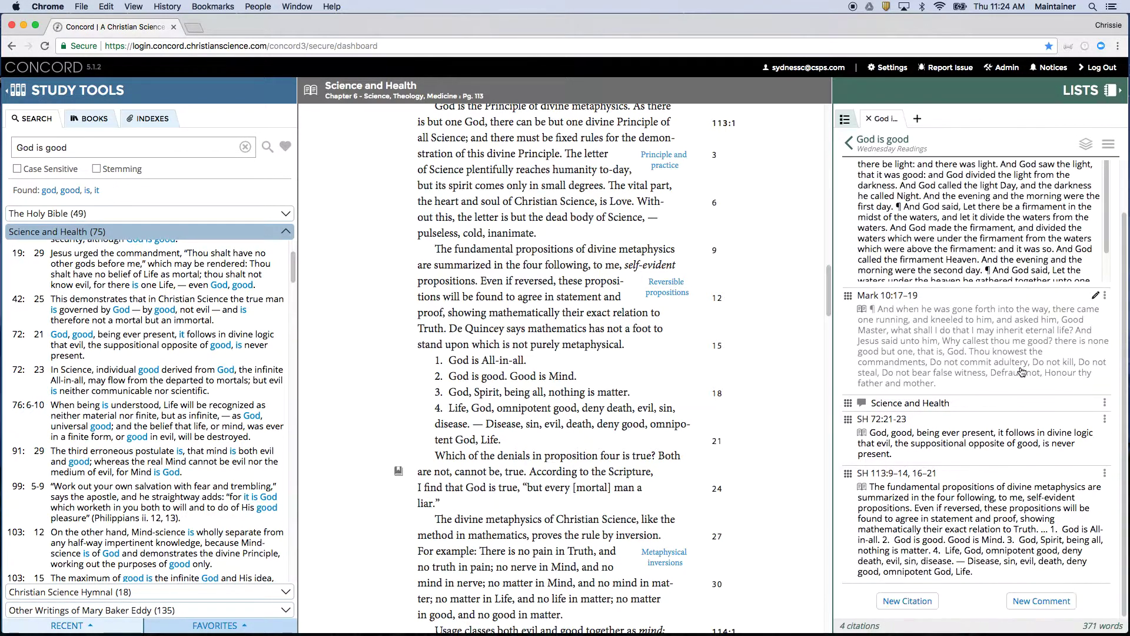
{"action": "scroll", "coordinate": [1021, 381], "scroll_direction": "up", "scroll_amount": 2}
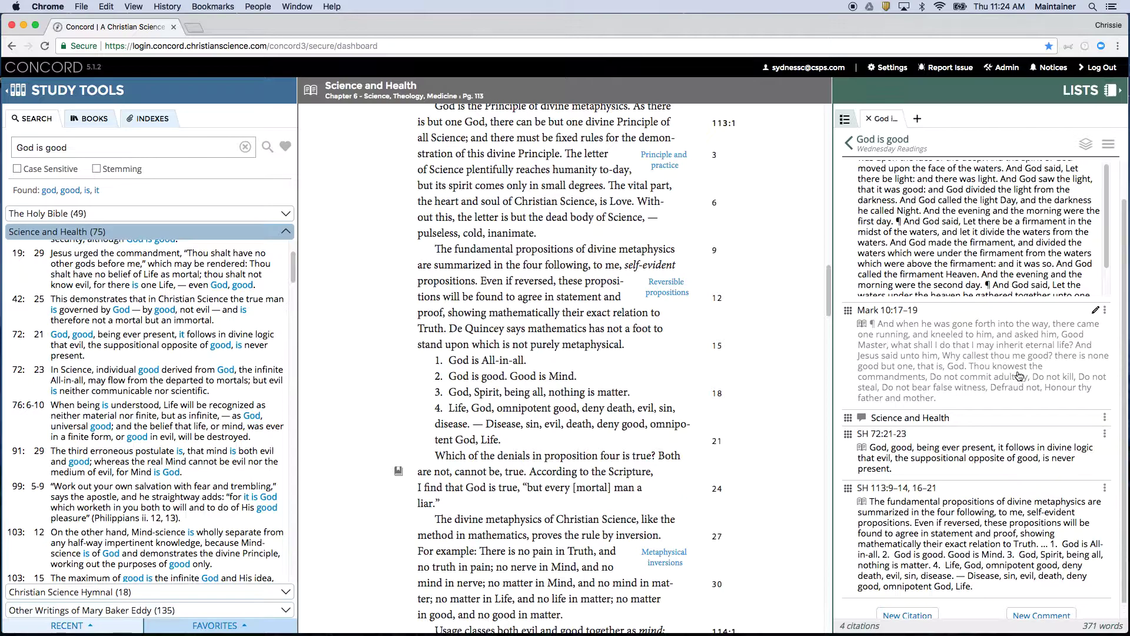
{"action": "scroll", "coordinate": [1018, 376], "scroll_direction": "up", "scroll_amount": 1}
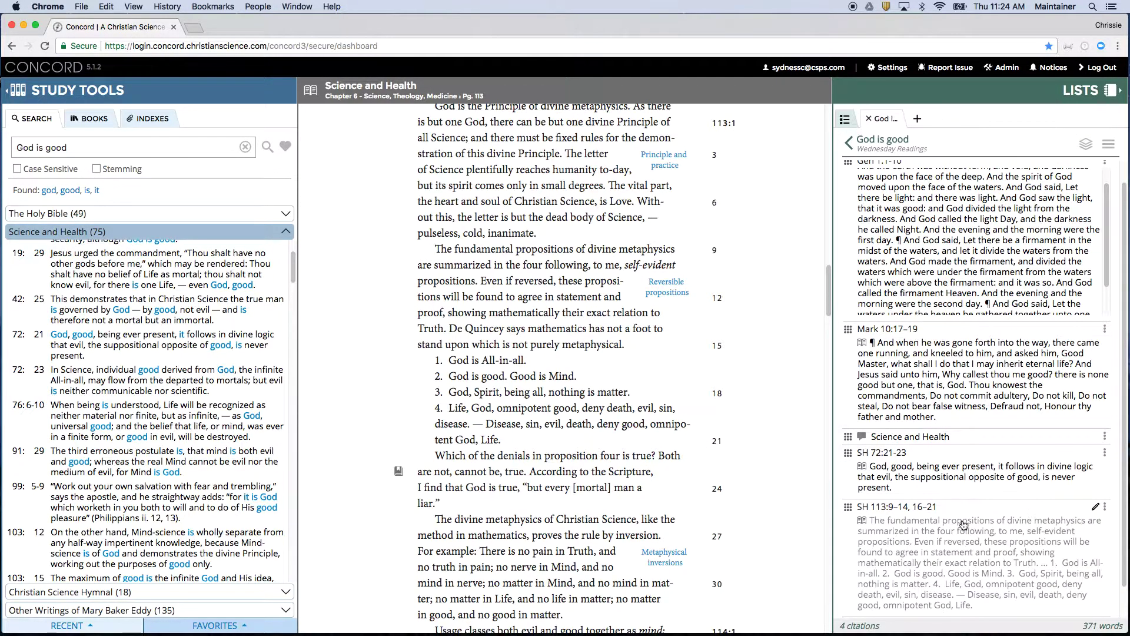
Step: Open SH 72:21-23 in the book, extend its highlight through line 26, and update the existing citation to SH 72:21–26
{"action": "left_click", "coordinate": [949, 475]}
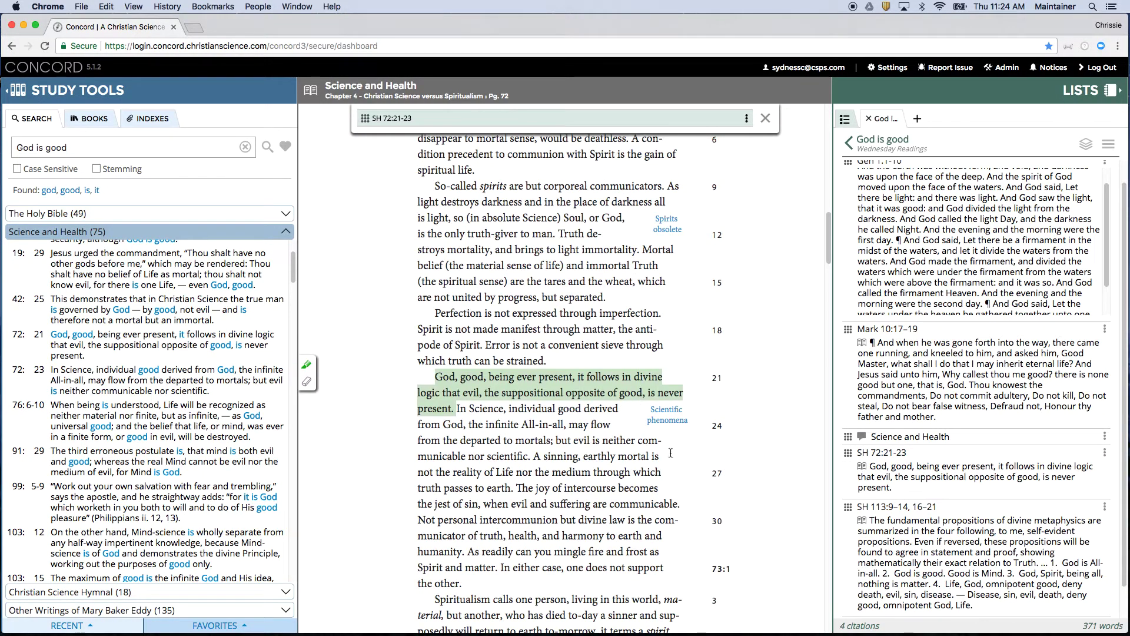
{"action": "scroll", "coordinate": [672, 457], "scroll_direction": "down", "scroll_amount": 1}
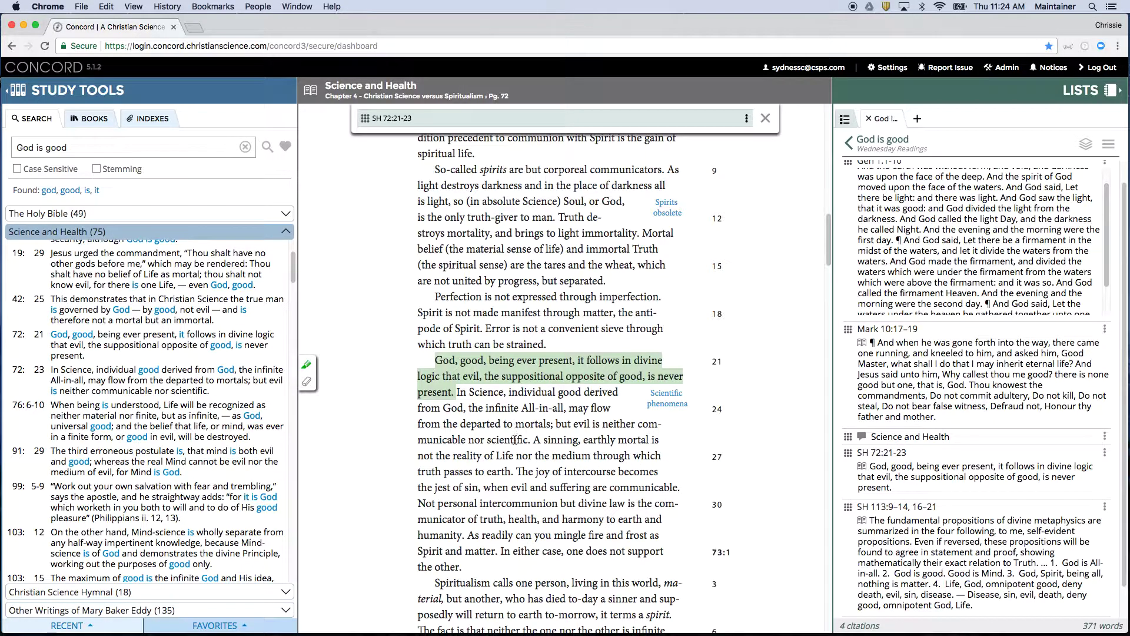
{"action": "left_click_drag", "start_coordinate": [458, 390], "coordinate": [531, 440]}
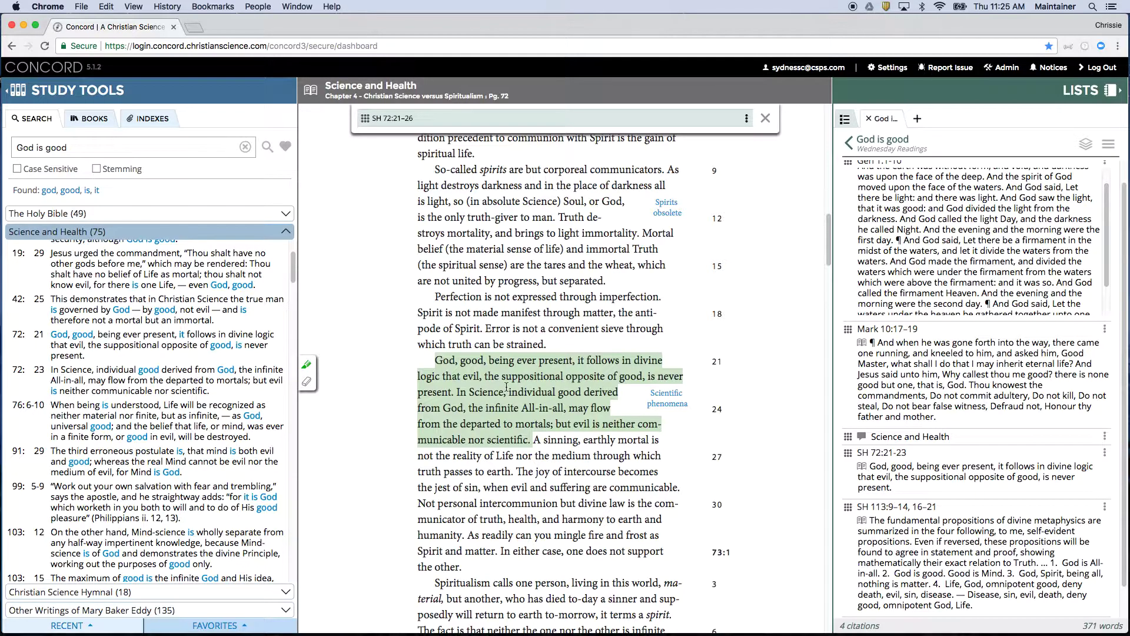
{"action": "right_click", "coordinate": [506, 386]}
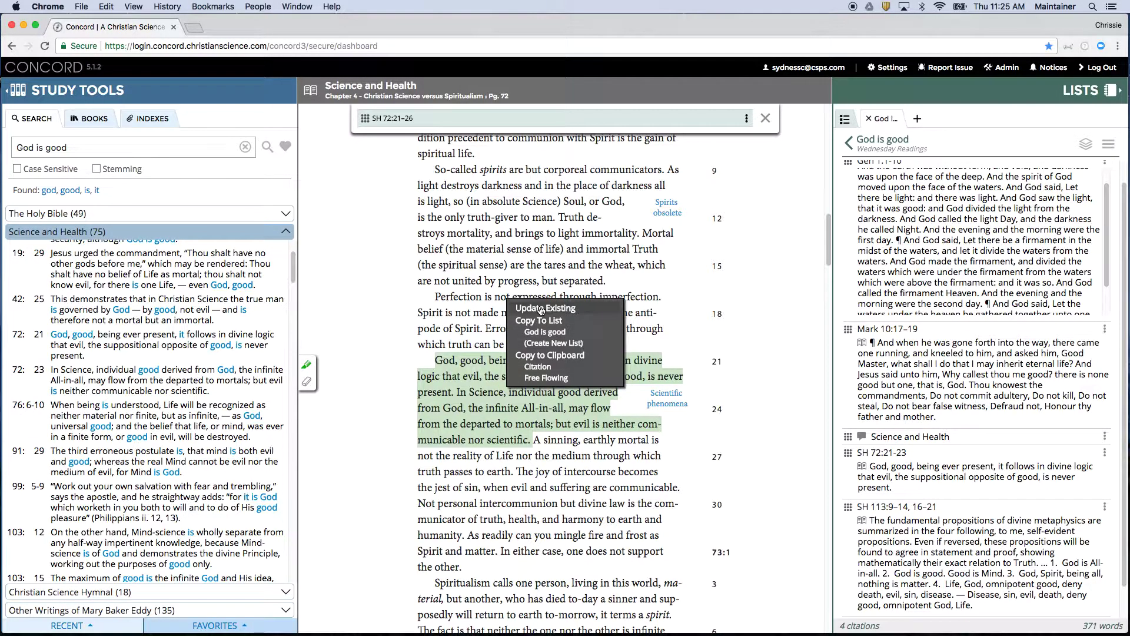
{"action": "left_click", "coordinate": [747, 119]}
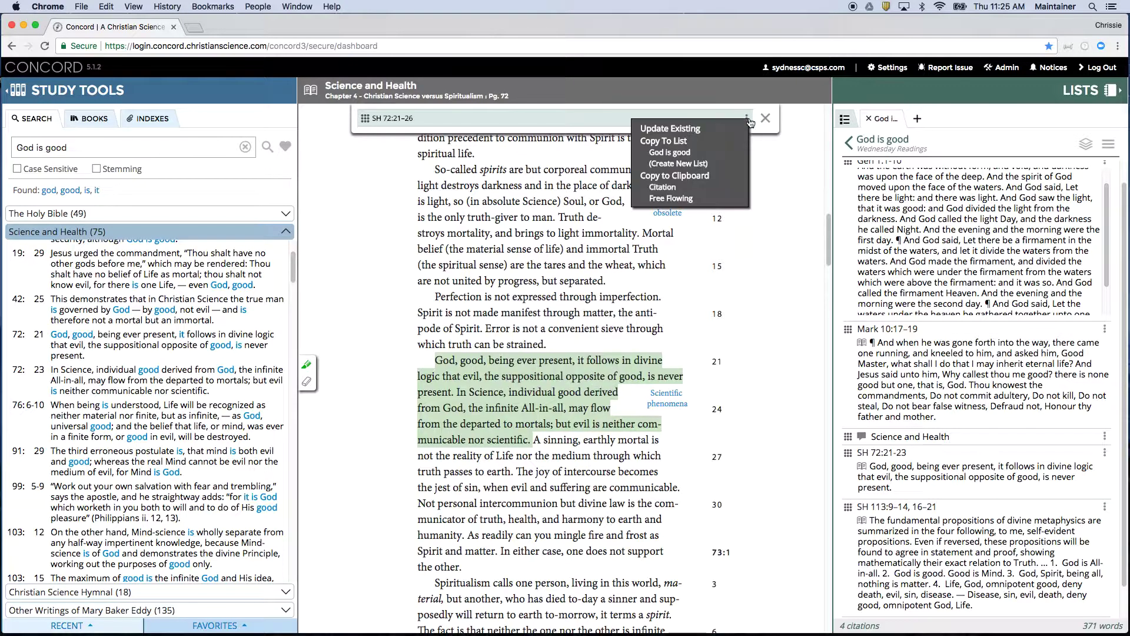
{"action": "left_click", "coordinate": [664, 129]}
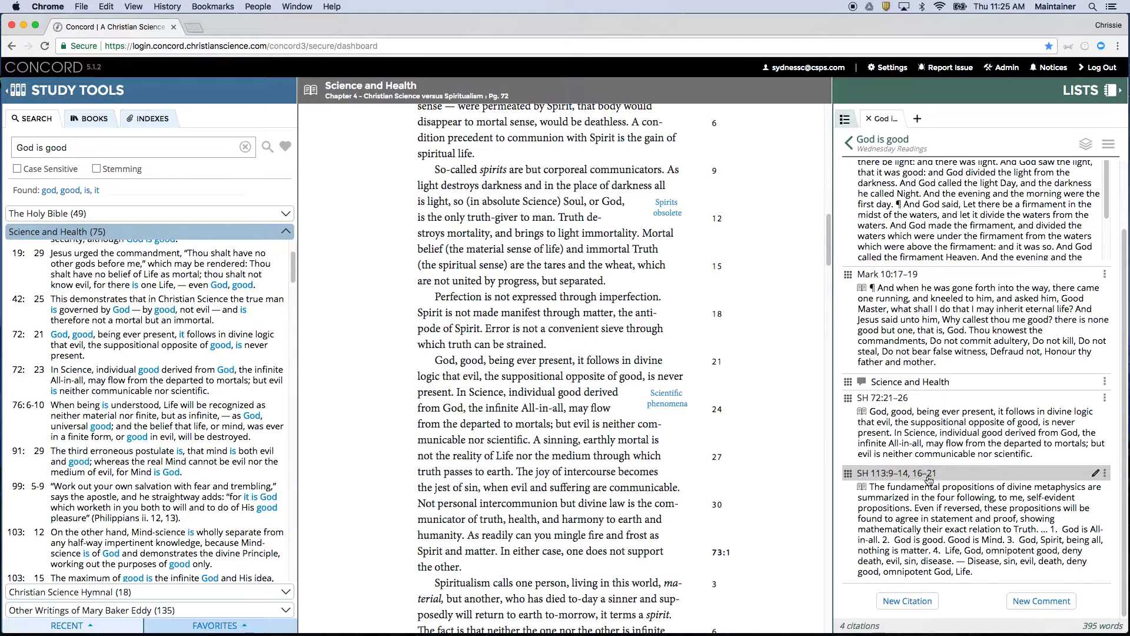
Step: Open SH 113:9–14, 16–21 in the book, change its highlight to cover 9–14, 16–25, and update the existing citation
{"action": "left_click", "coordinate": [929, 507]}
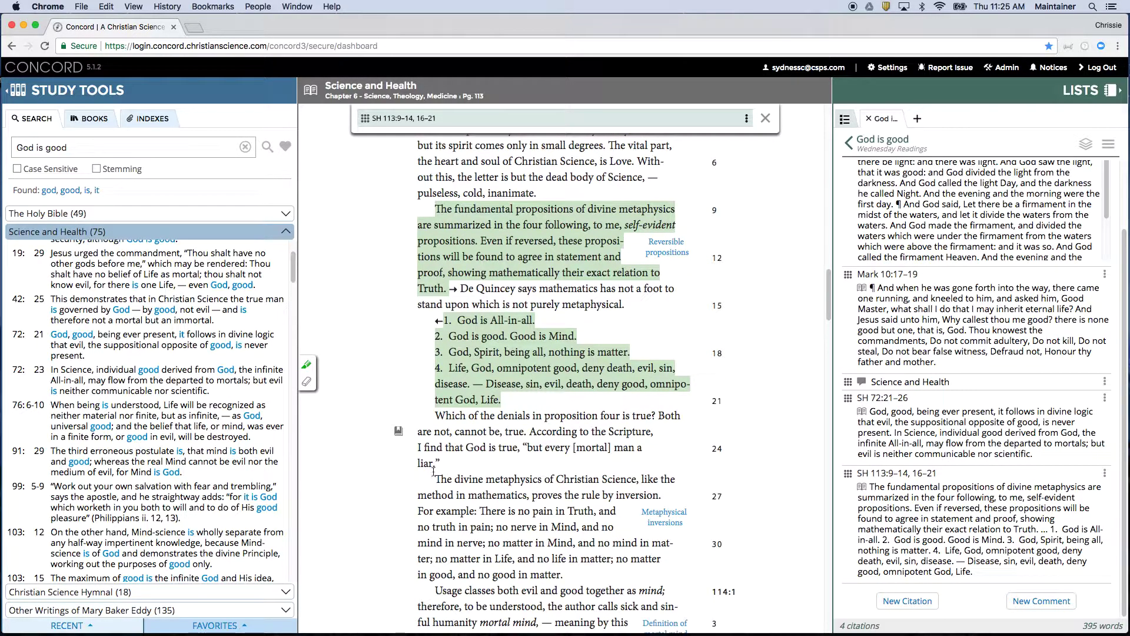
{"action": "left_click_drag", "start_coordinate": [435, 480], "coordinate": [612, 565]}
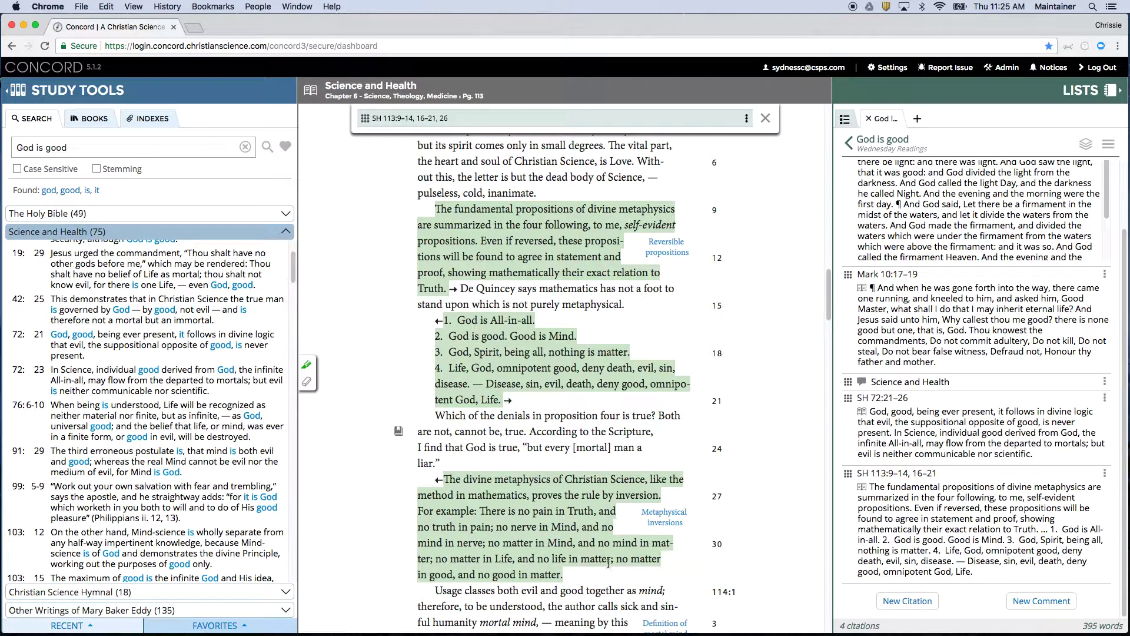
{"action": "left_click", "coordinate": [436, 412]}
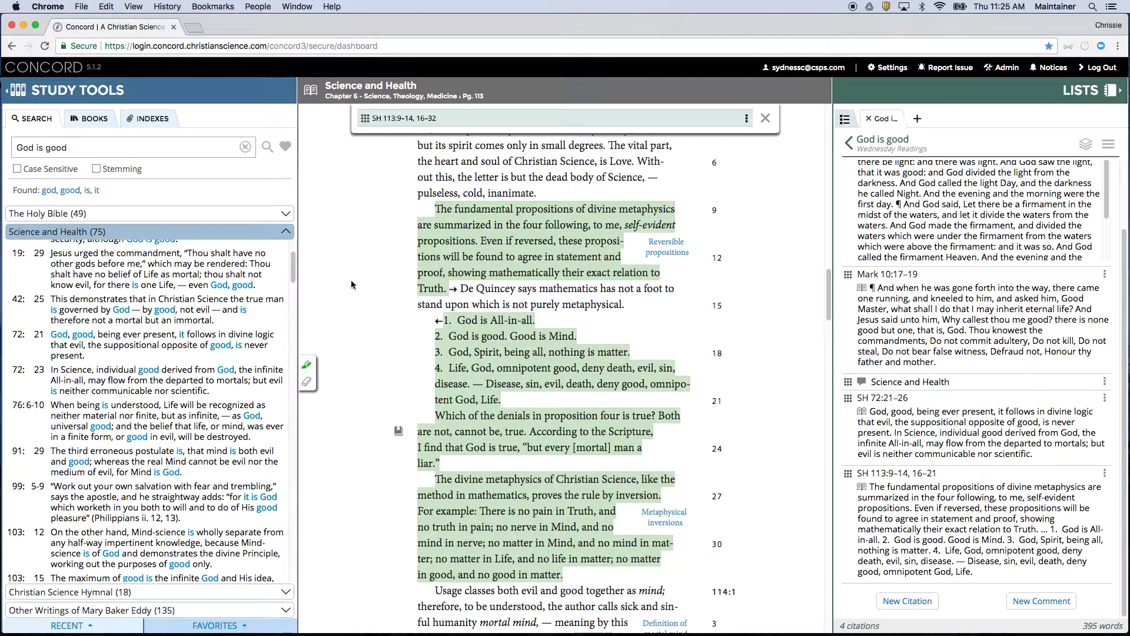
{"action": "left_click", "coordinate": [307, 384]}
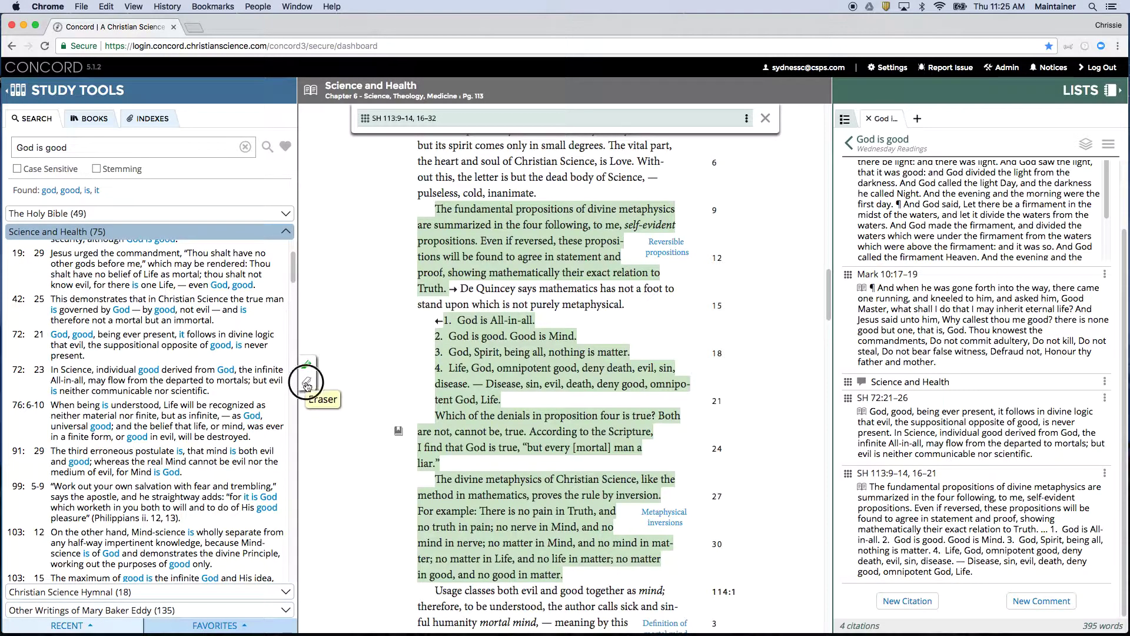
{"action": "mouse_move", "coordinate": [436, 484]}
{"action": "left_mouse_down"}
{"action": "mouse_move", "coordinate": [567, 542]}
{"action": "mouse_move", "coordinate": [575, 568]}
{"action": "left_mouse_up"}
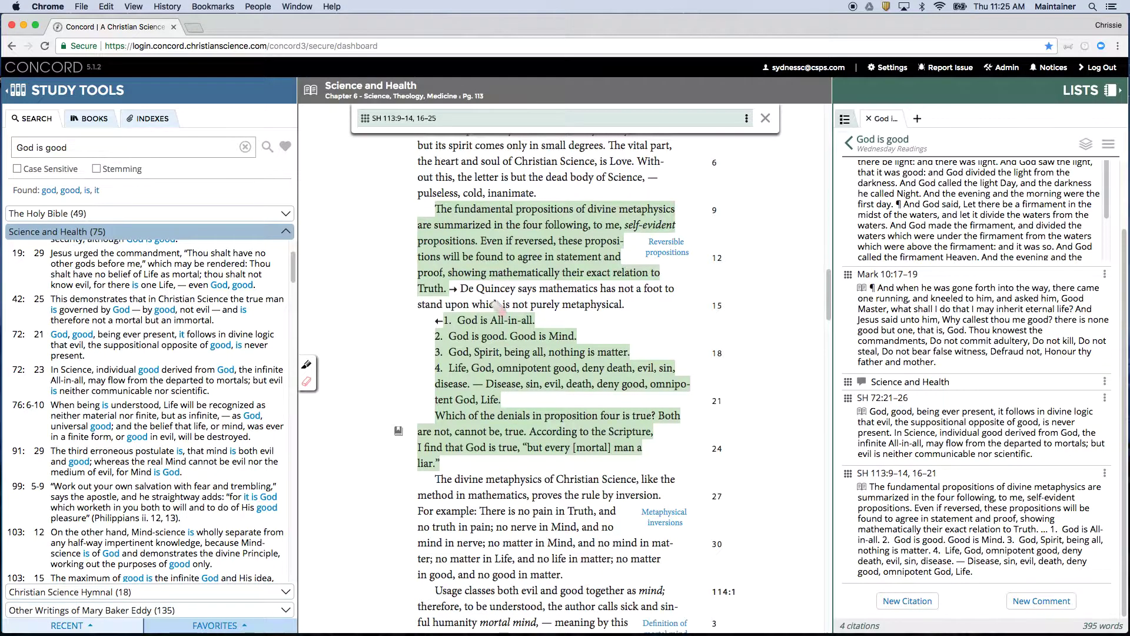
{"action": "right_click", "coordinate": [496, 233]}
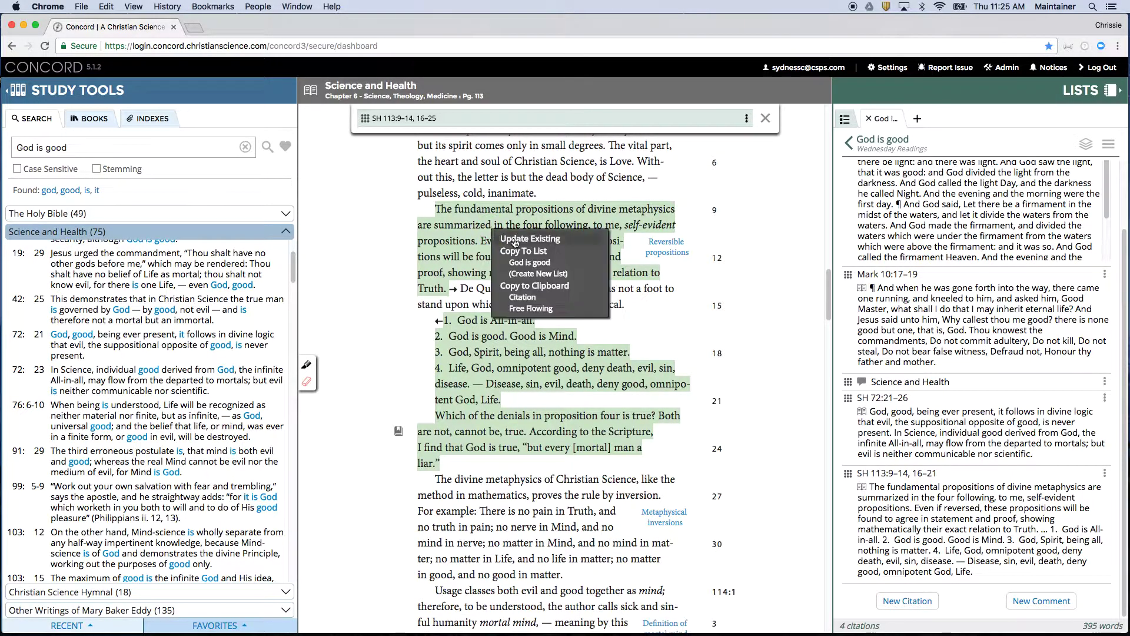
{"action": "left_click", "coordinate": [514, 239]}
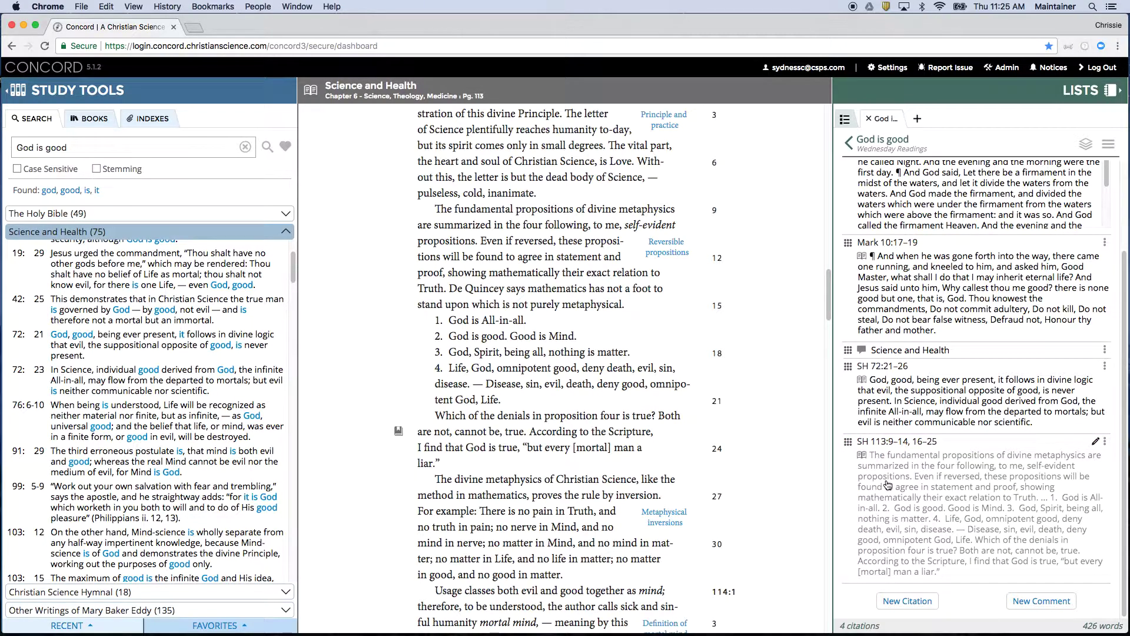
Step: Place SH 113:9–14, 16–25 before SH 72:21–26 and Mark 10:17–19 before Gen 1:1-10, and collapse the passage text
{"action": "mouse_move", "coordinate": [849, 441]}
{"action": "left_mouse_down"}
{"action": "mouse_move", "coordinate": [857, 377]}
{"action": "mouse_move", "coordinate": [852, 475]}
{"action": "left_mouse_up"}
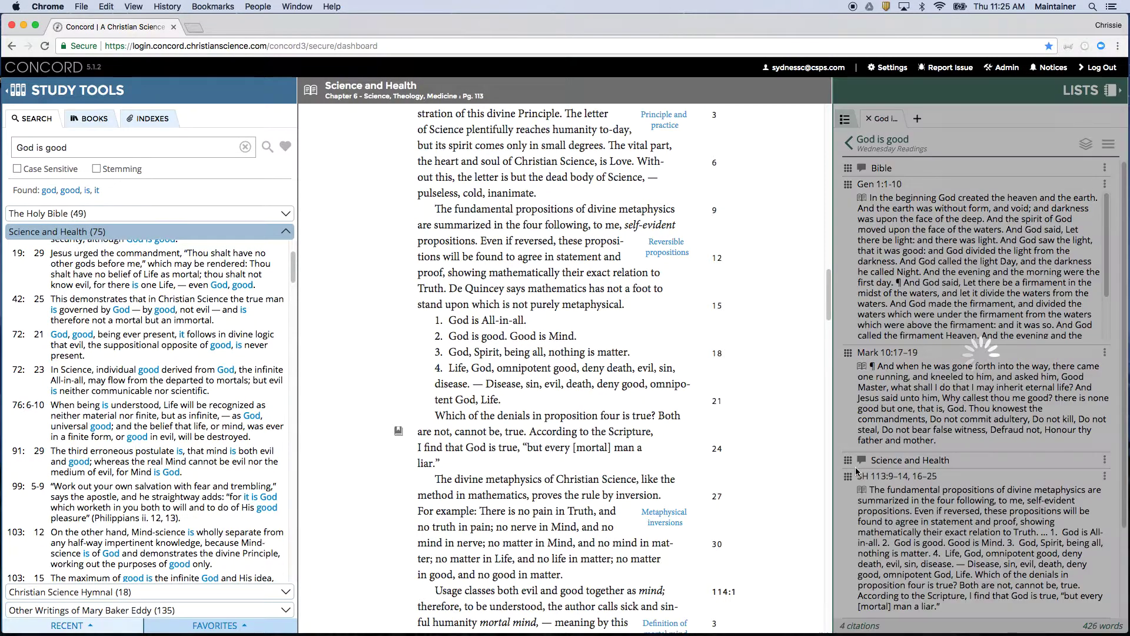
{"action": "left_click_drag", "start_coordinate": [847, 352], "coordinate": [858, 189]}
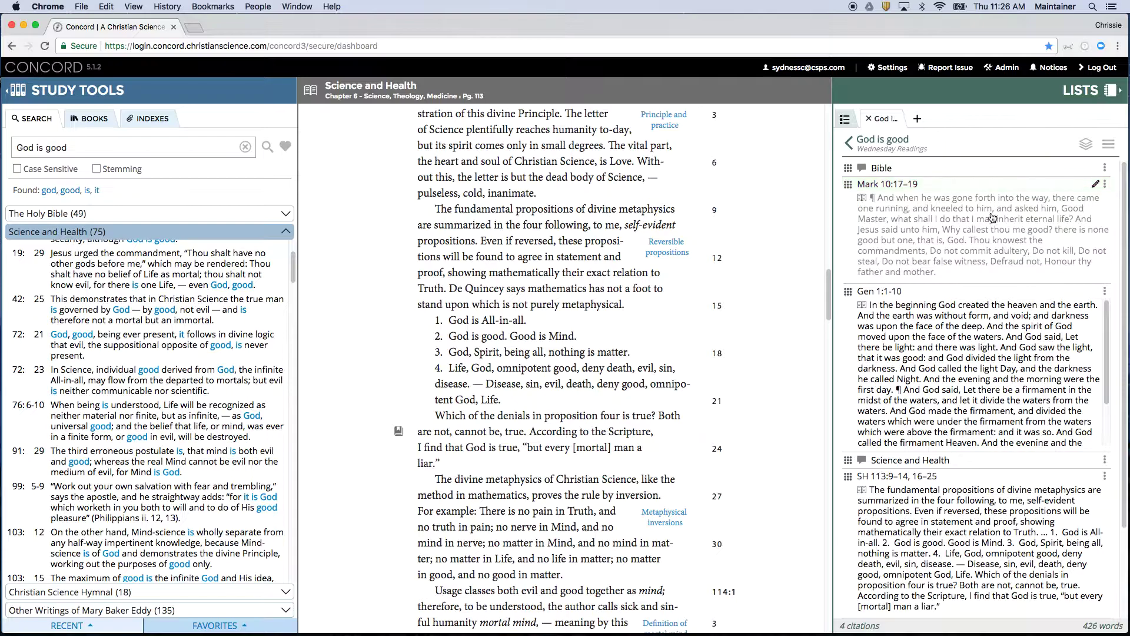
{"action": "left_click", "coordinate": [1086, 146]}
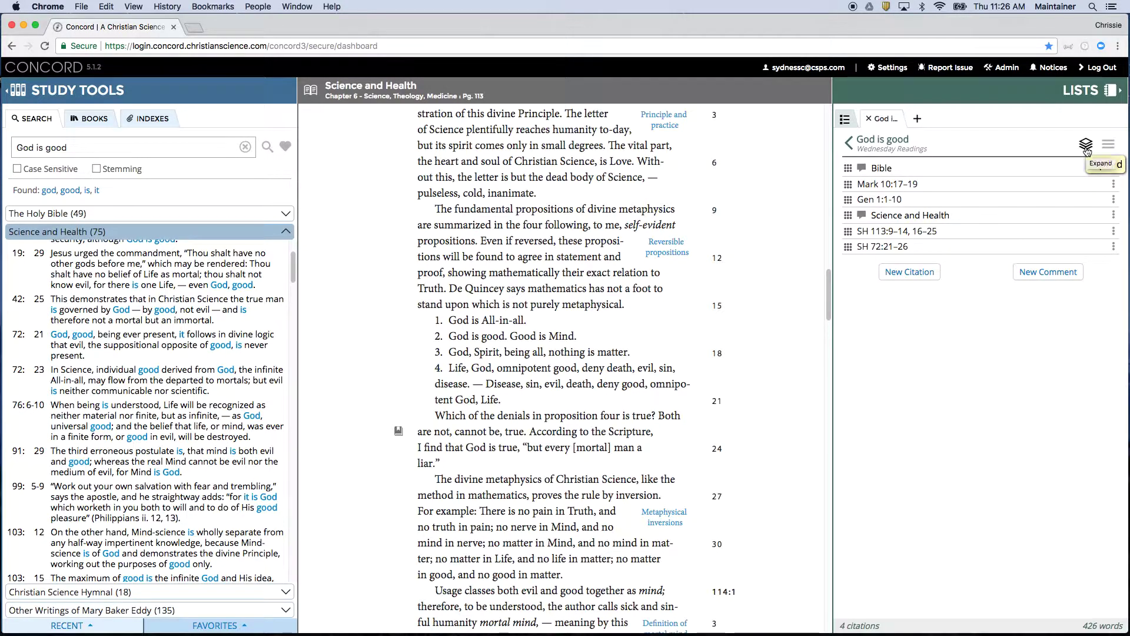
Step: Change the citation SH 72:21–26 to SH 72:21–23 and attach the comment "this is so great!" to it
{"action": "left_click", "coordinate": [907, 251]}
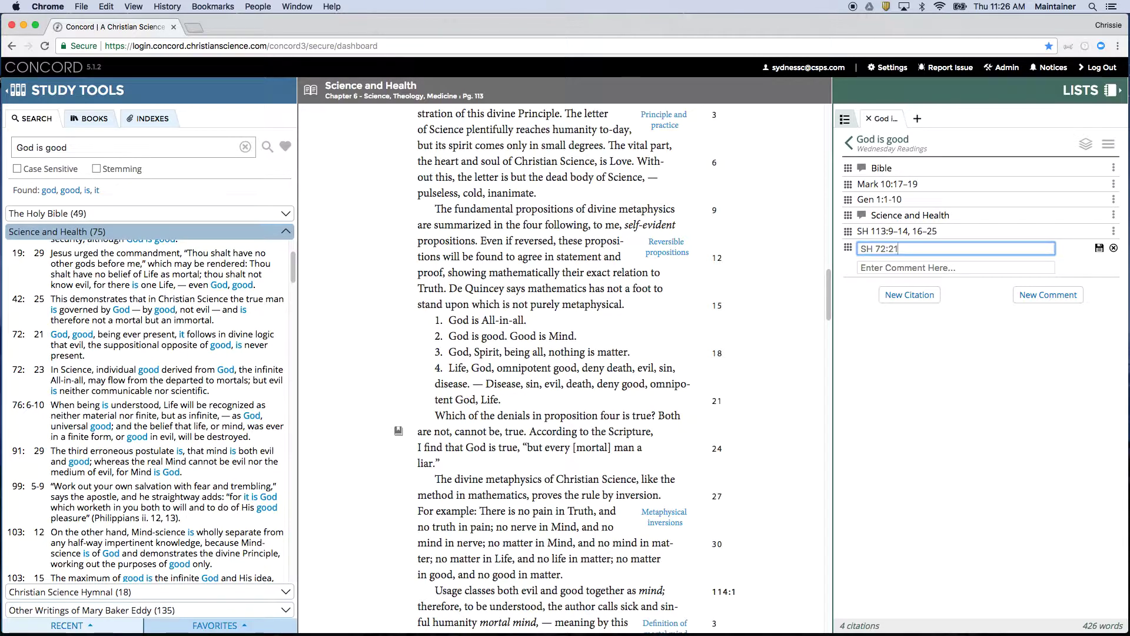
{"action": "key", "text": "Return"}
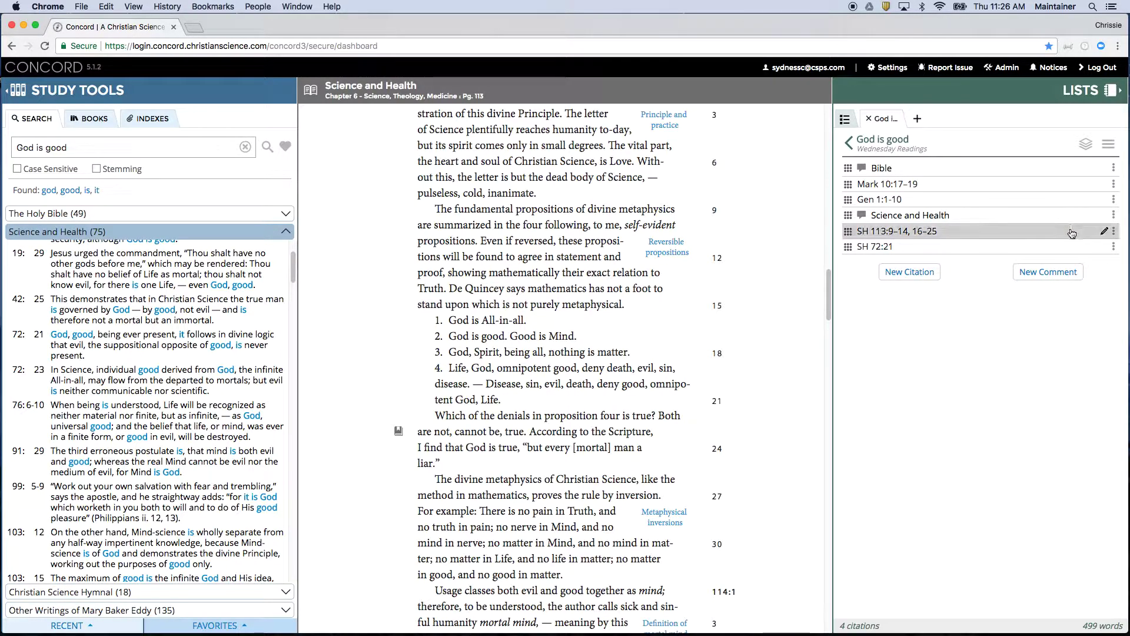
{"action": "left_click", "coordinate": [1105, 248]}
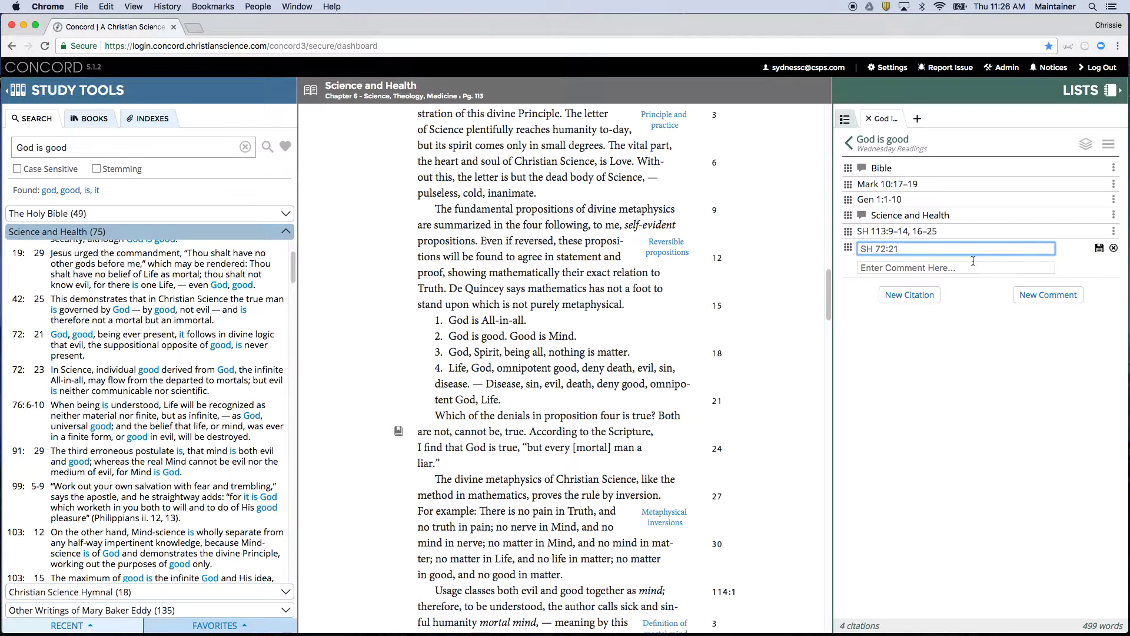
{"action": "left_click", "coordinate": [937, 269]}
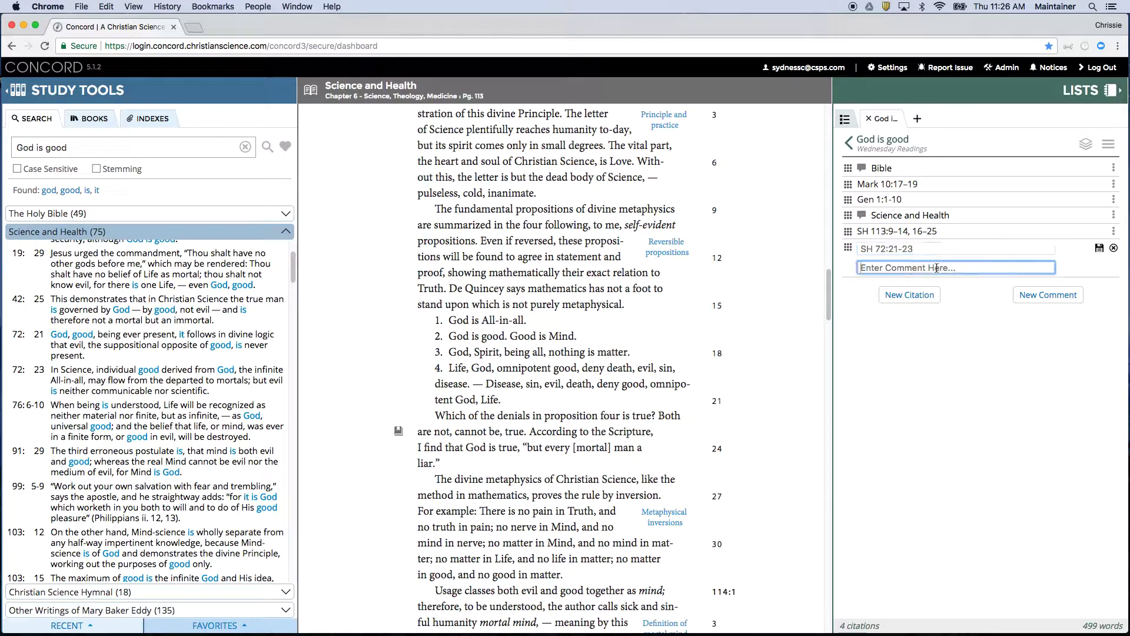
{"action": "type", "text": "this is so great!"}
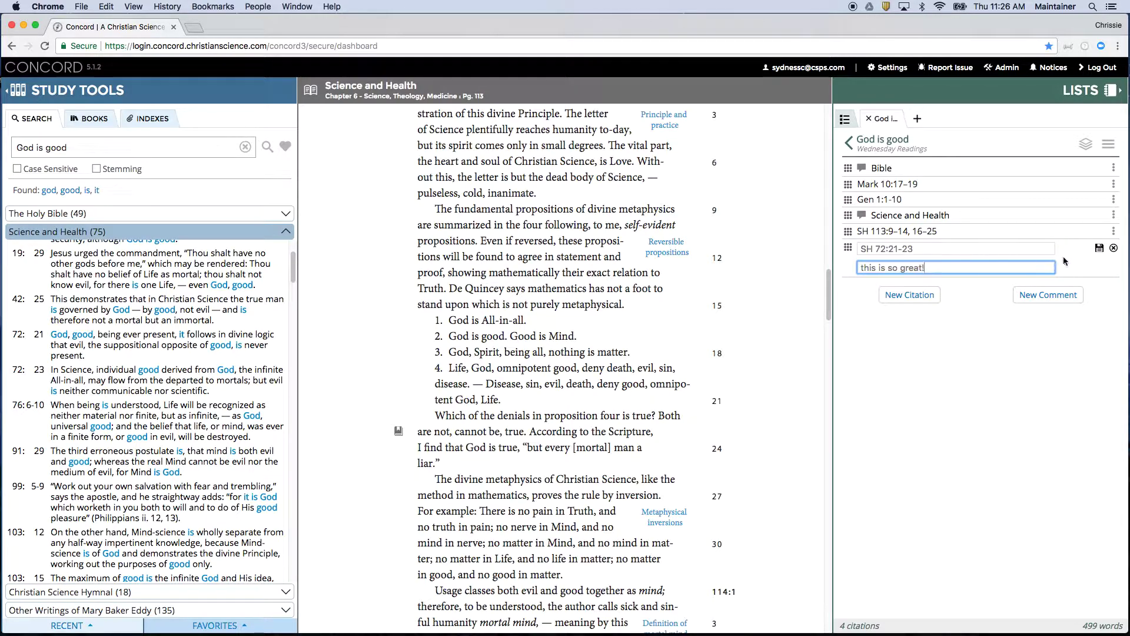
{"action": "left_click", "coordinate": [1099, 247]}
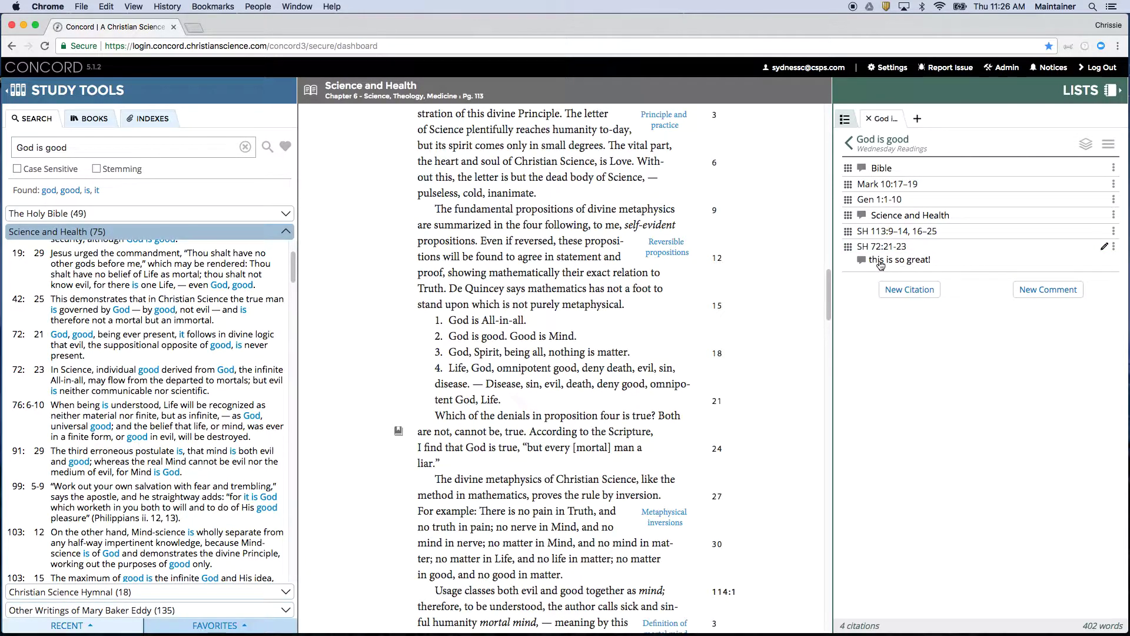
Step: Move SH 72:21-23 with its comment above SH 113:9–14, 16–25 in the list
{"action": "left_click", "coordinate": [848, 246]}
{"action": "left_click_drag", "start_coordinate": [848, 246], "coordinate": [853, 232]}
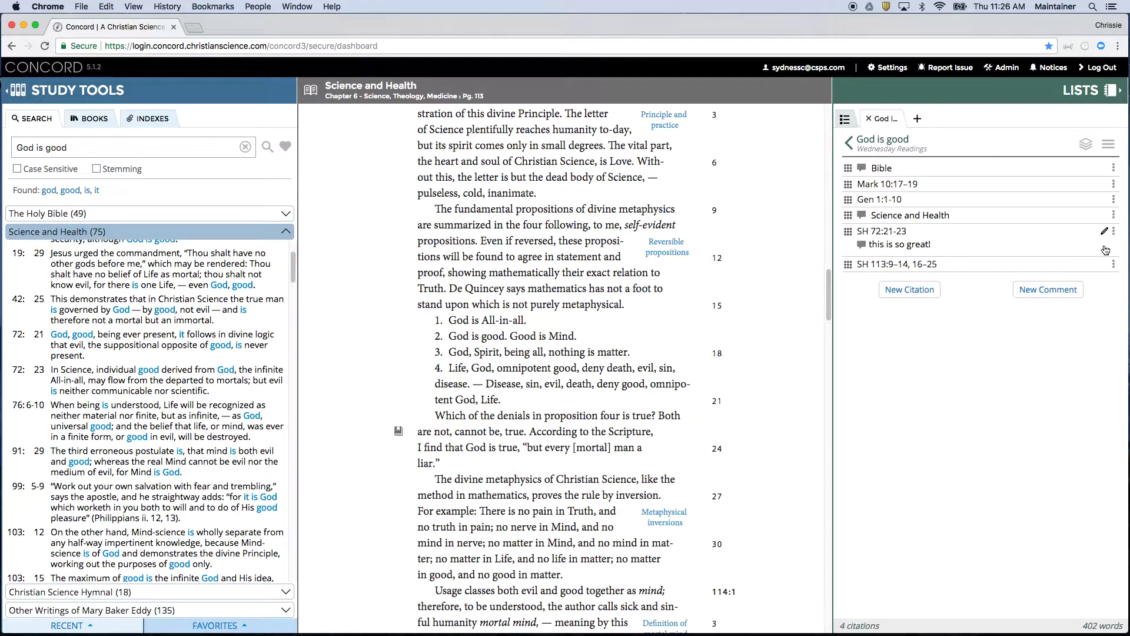
Step: Shorten the citation SH 113:9–14, 16–25 to SH 113:9–14 and attach the comment "my comment" to it
{"action": "left_click", "coordinate": [1113, 266]}
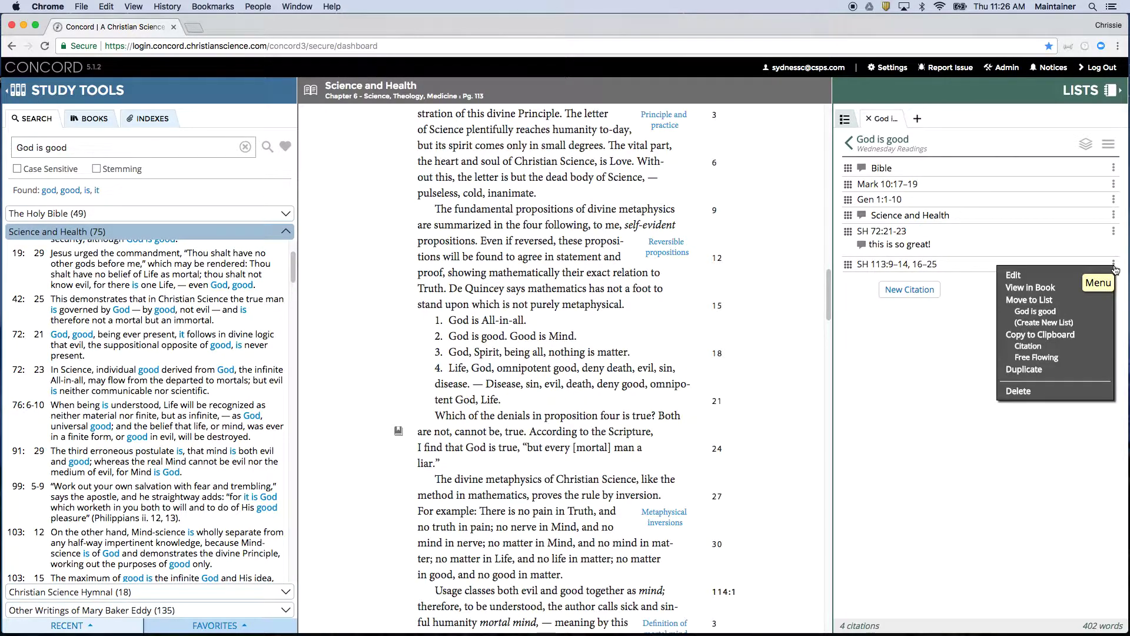
{"action": "left_click", "coordinate": [1024, 275]}
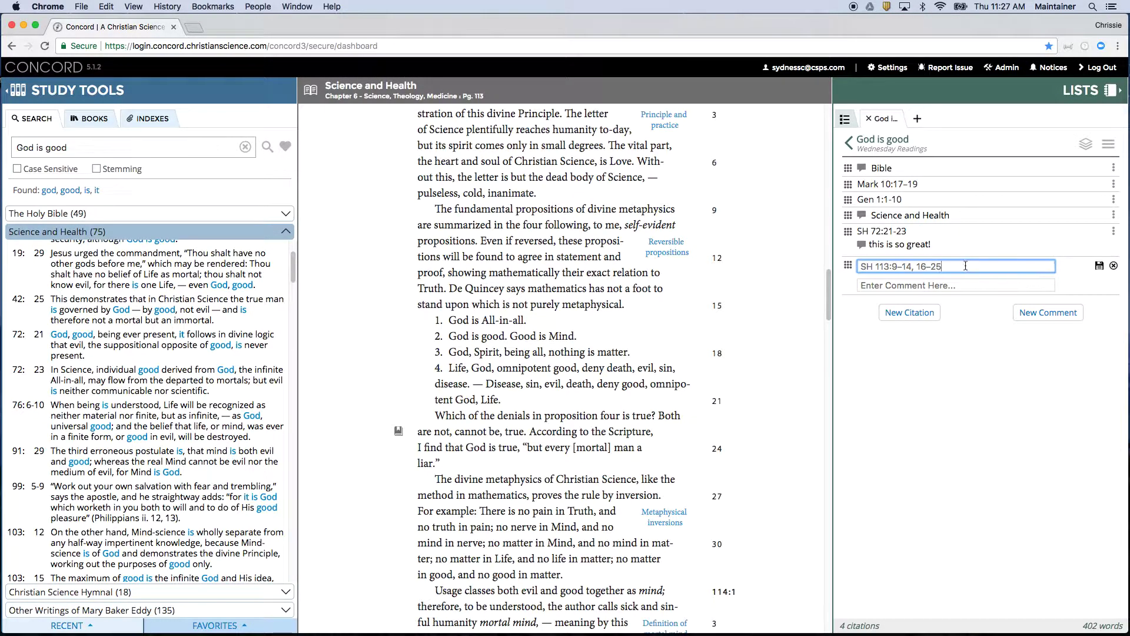
{"action": "key", "text": "BackSpace"}
{"action": "key", "text": "BackSpace"}
{"action": "key", "text": "BackSpace"}
{"action": "key", "text": "BackSpace"}
{"action": "key", "text": "BackSpace"}
{"action": "key", "text": "BackSpace"}
{"action": "key", "text": "BackSpace"}
{"action": "left_click", "coordinate": [932, 285]}
{"action": "type", "text": "my com"}
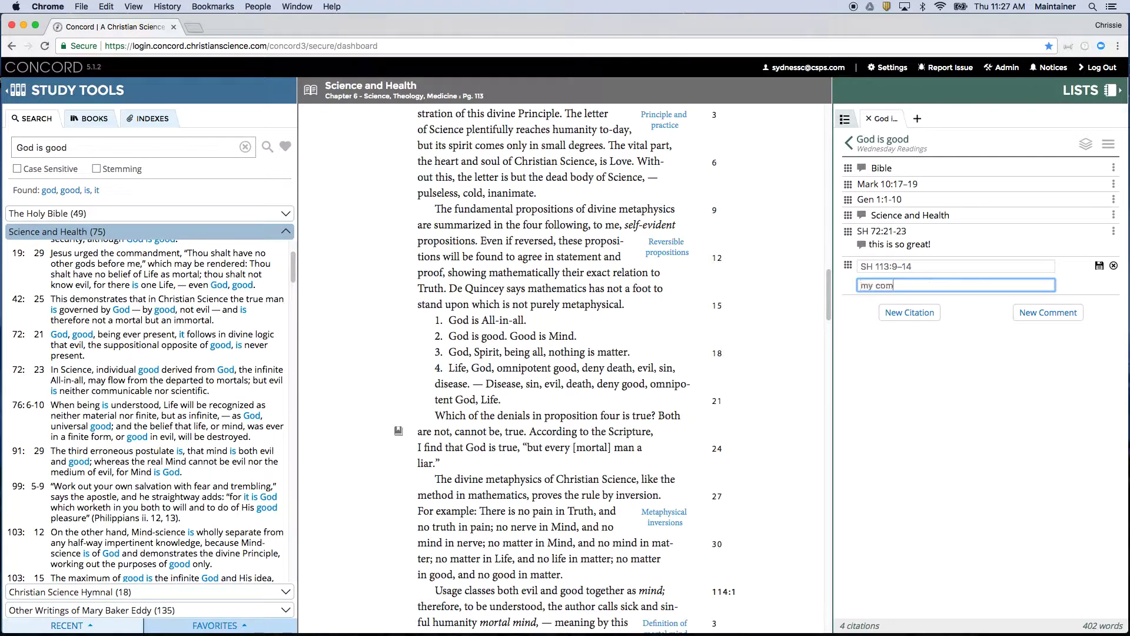
{"action": "key", "text": "Return"}
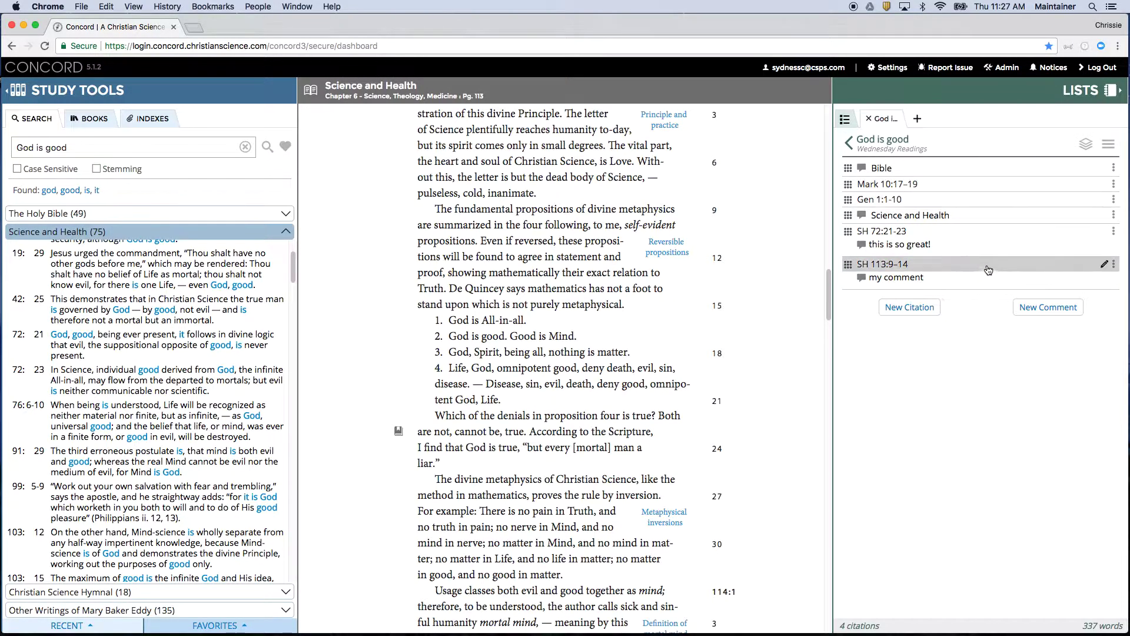
{"action": "left_click", "coordinate": [1109, 145]}
{"action": "left_click", "coordinate": [1032, 156]}
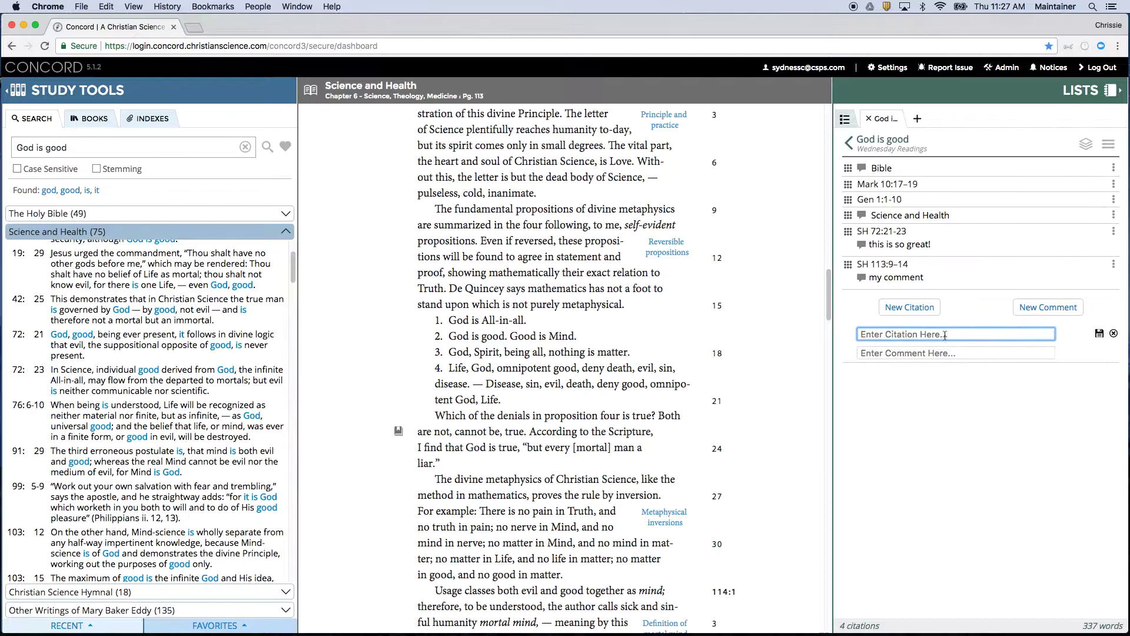
{"action": "left_click", "coordinate": [1114, 335]}
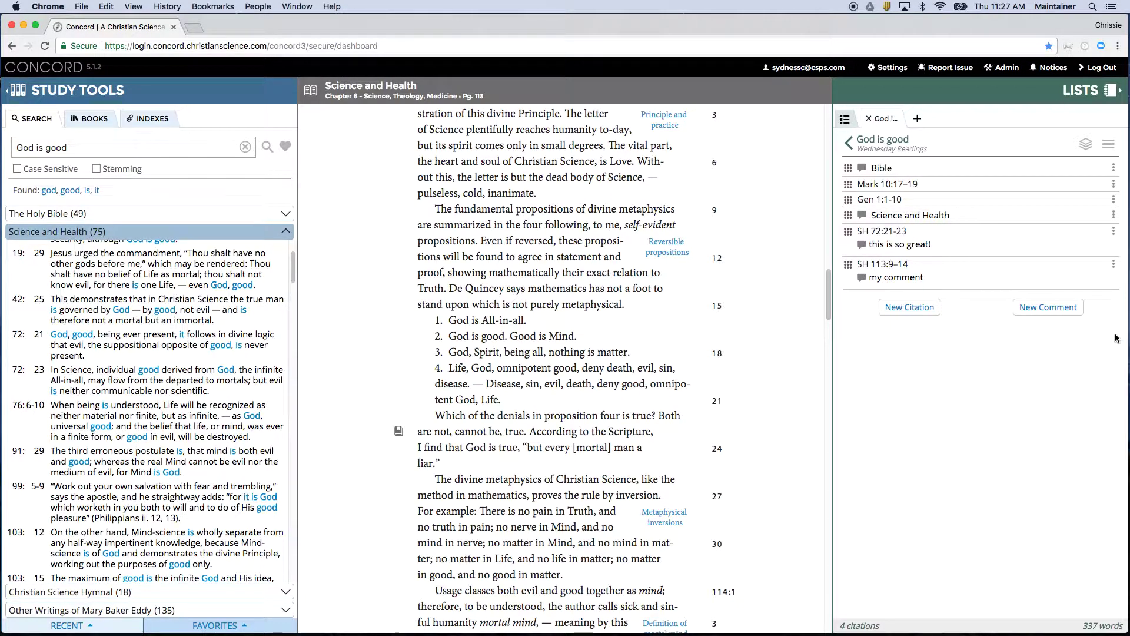
{"action": "left_click", "coordinate": [1109, 145]}
{"action": "left_click", "coordinate": [1027, 170]}
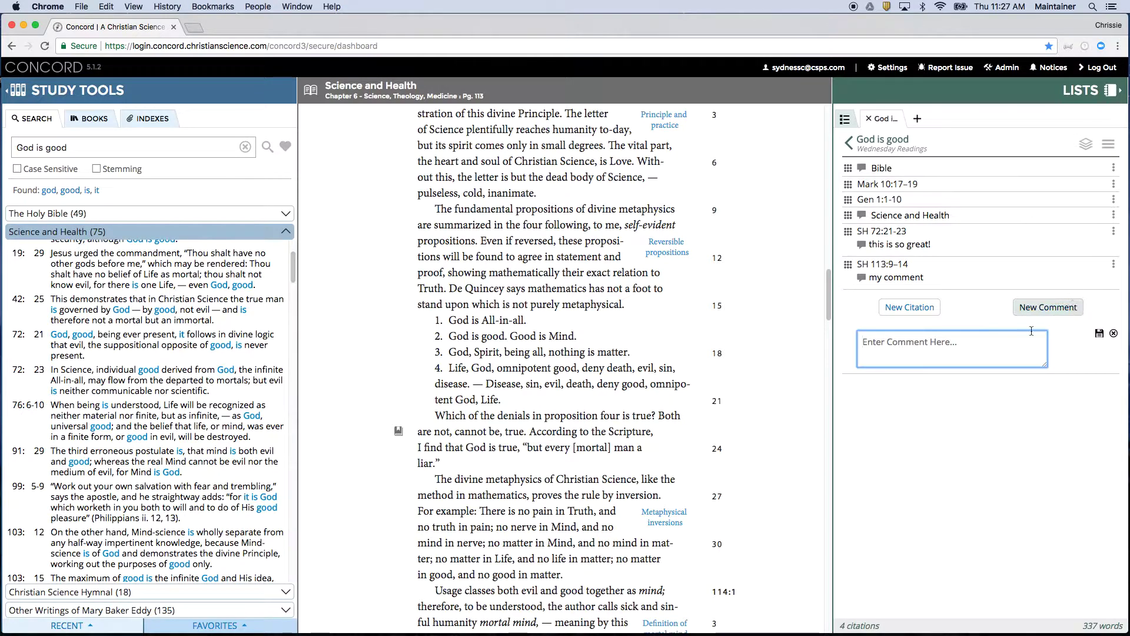
{"action": "left_click", "coordinate": [1114, 334]}
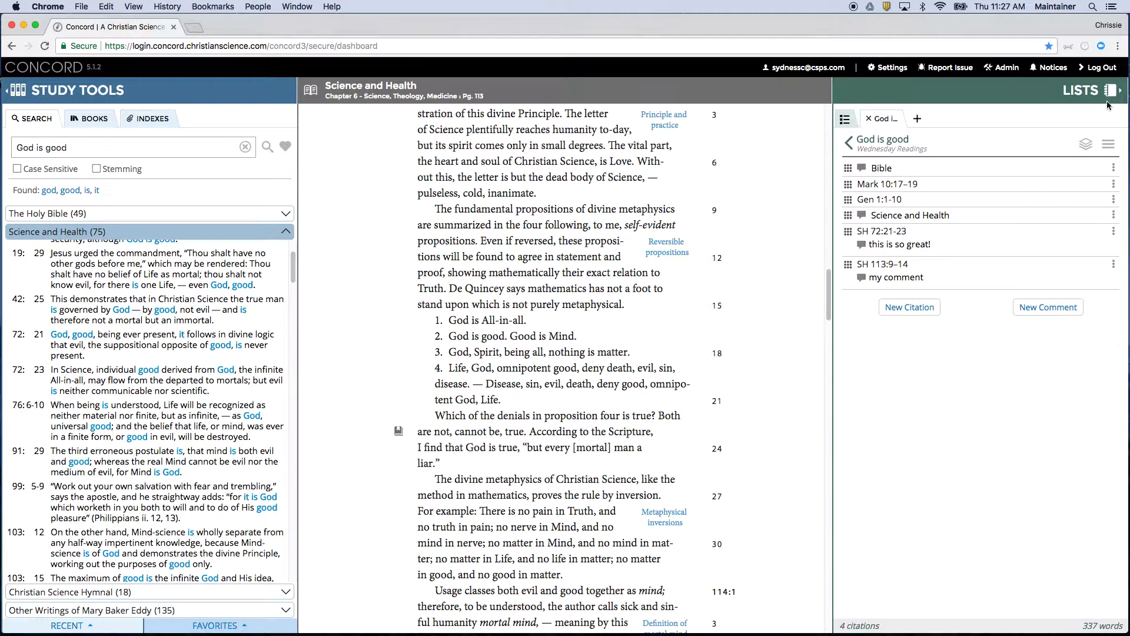
{"action": "left_click", "coordinate": [1108, 145]}
{"action": "left_click", "coordinate": [1041, 177]}
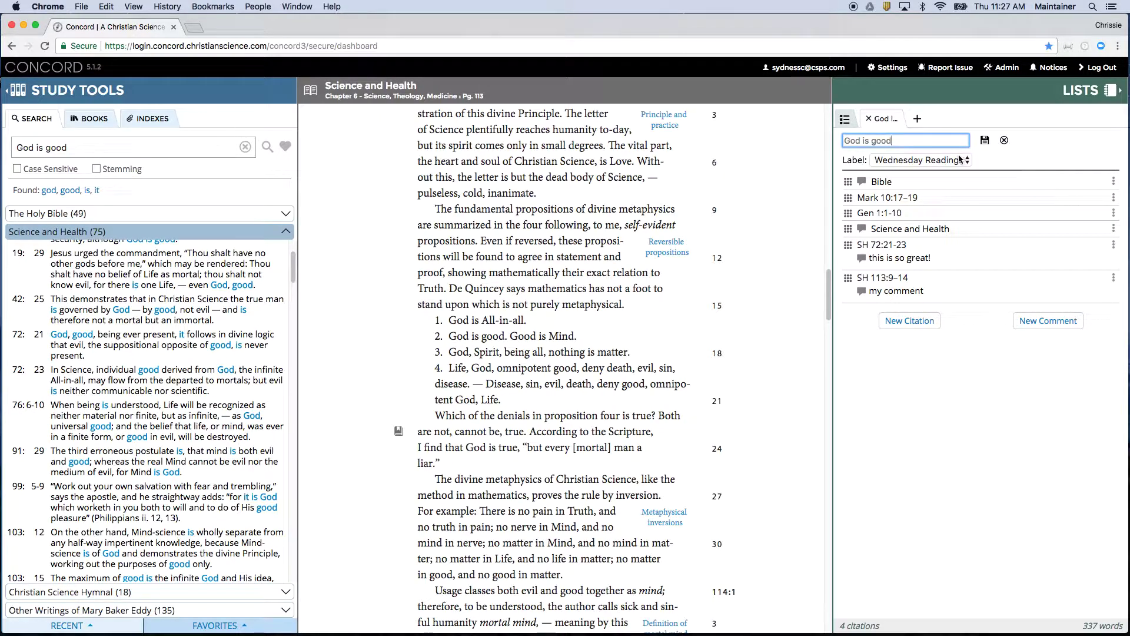
{"action": "left_click", "coordinate": [1005, 141]}
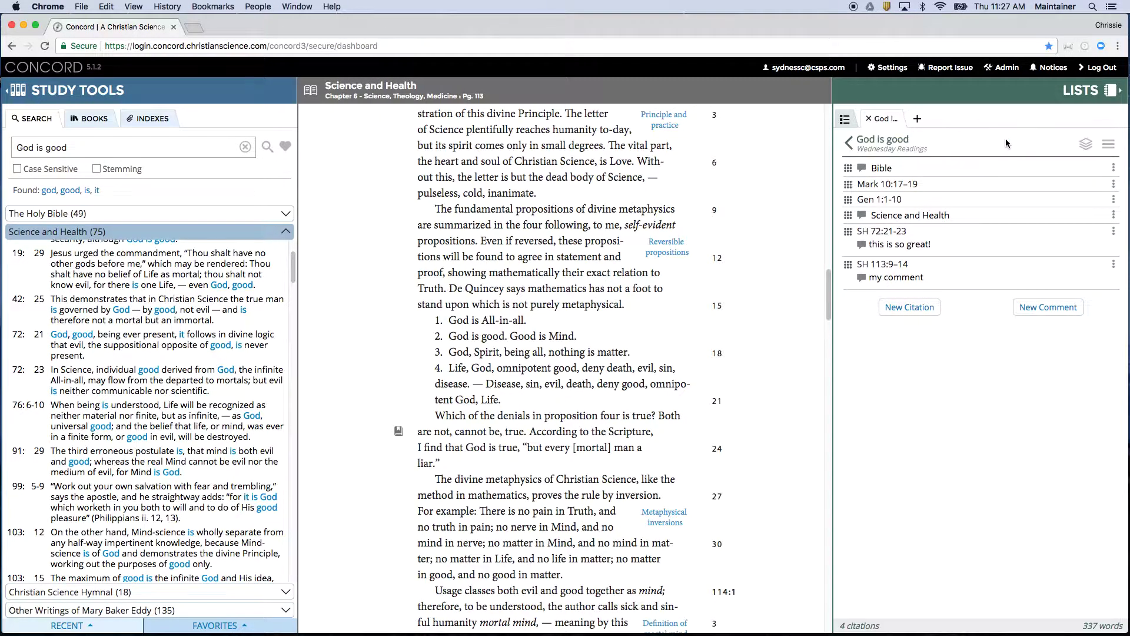
{"action": "left_click", "coordinate": [884, 142]}
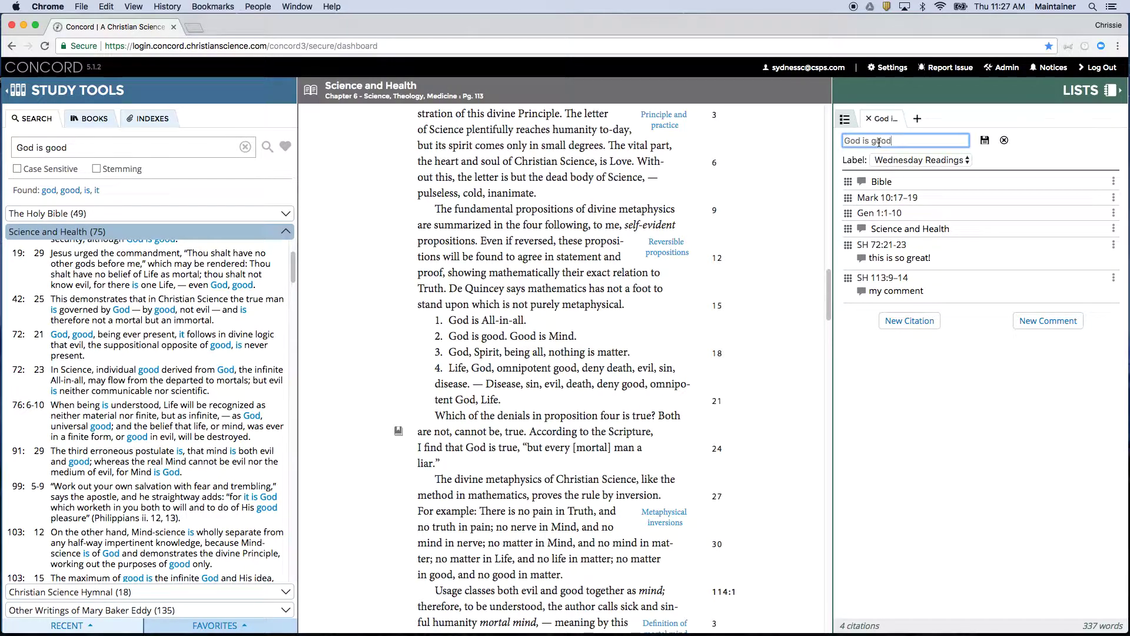
{"action": "left_click", "coordinate": [1005, 140]}
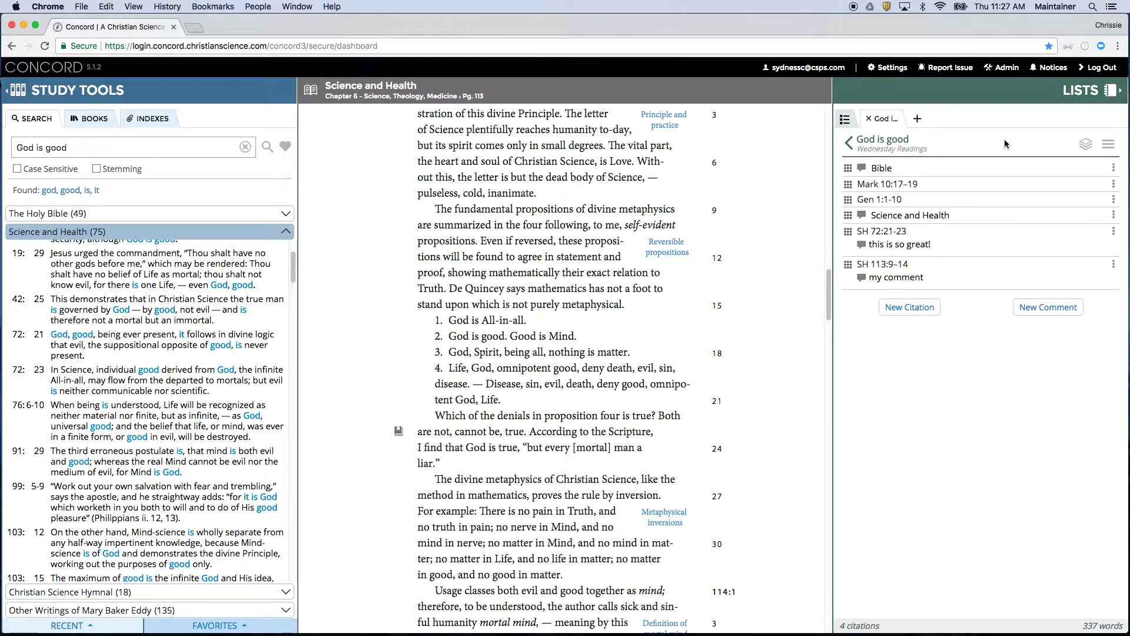
Step: Preview the God is good list for printing, generate its printable page, and return to the Concord page
{"action": "left_click", "coordinate": [1108, 146]}
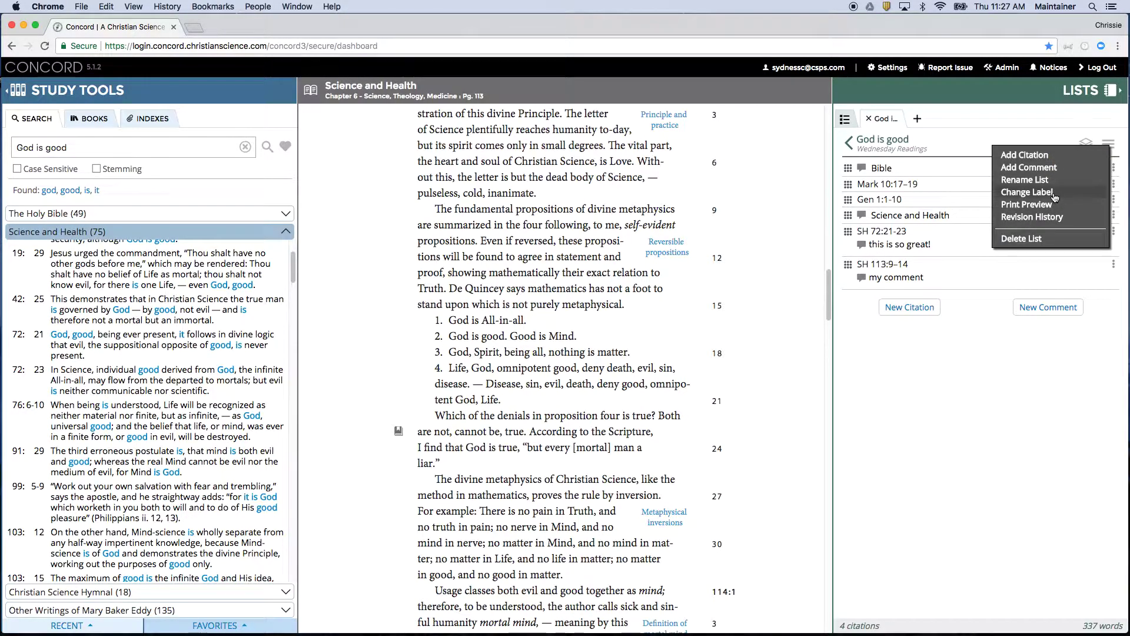
{"action": "left_click", "coordinate": [1026, 204]}
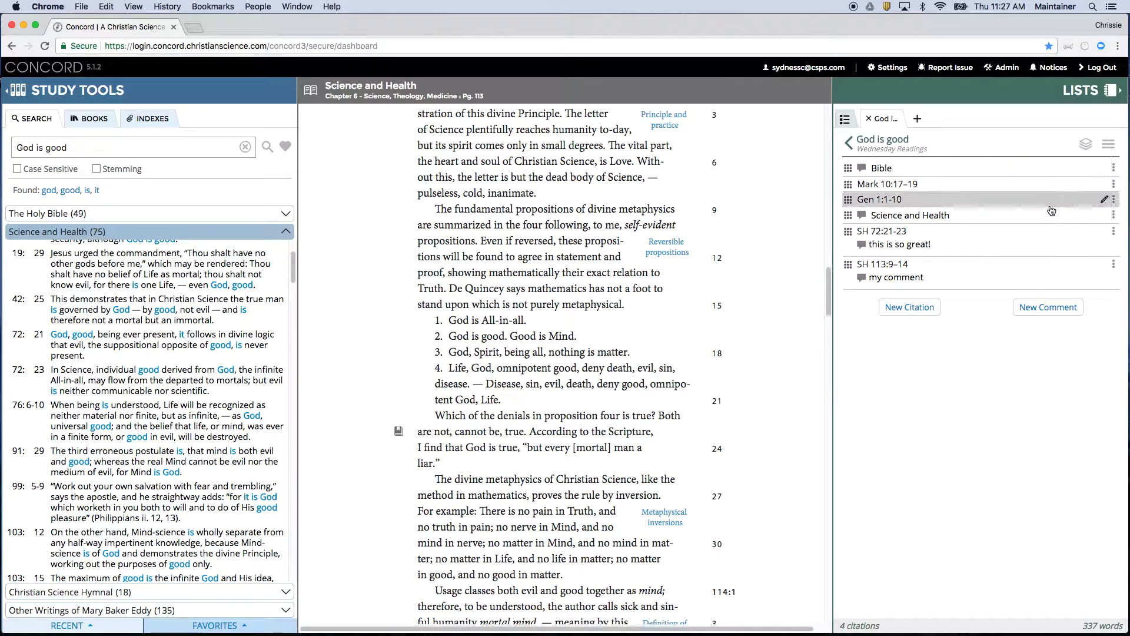
{"action": "scroll", "coordinate": [581, 322], "scroll_direction": "down", "scroll_amount": 10}
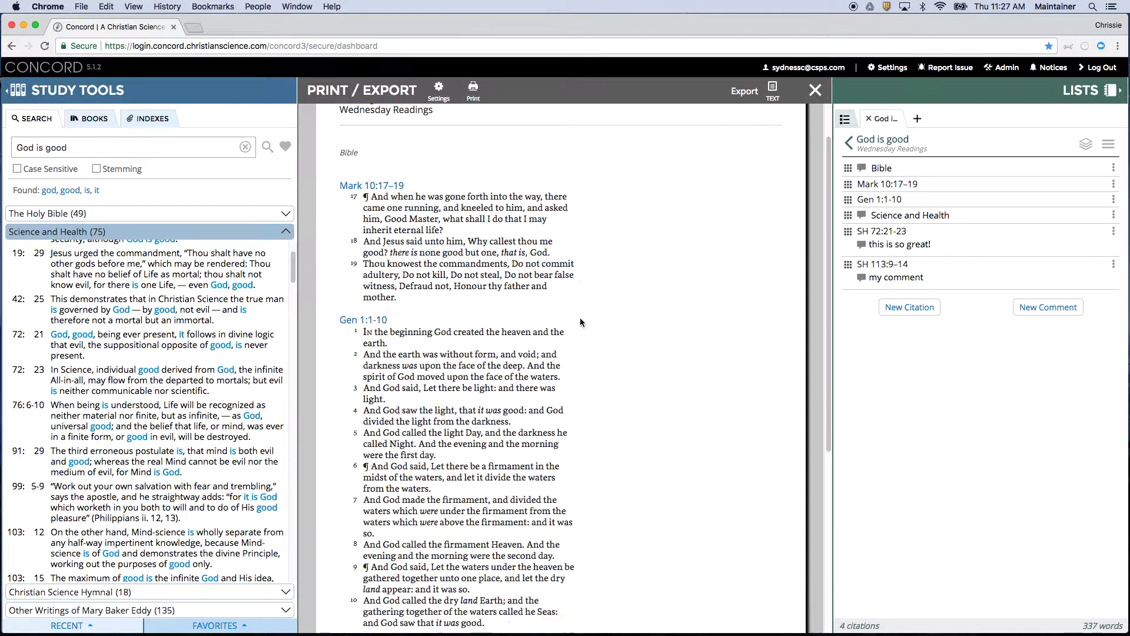
{"action": "scroll", "coordinate": [581, 322], "scroll_direction": "up", "scroll_amount": 10}
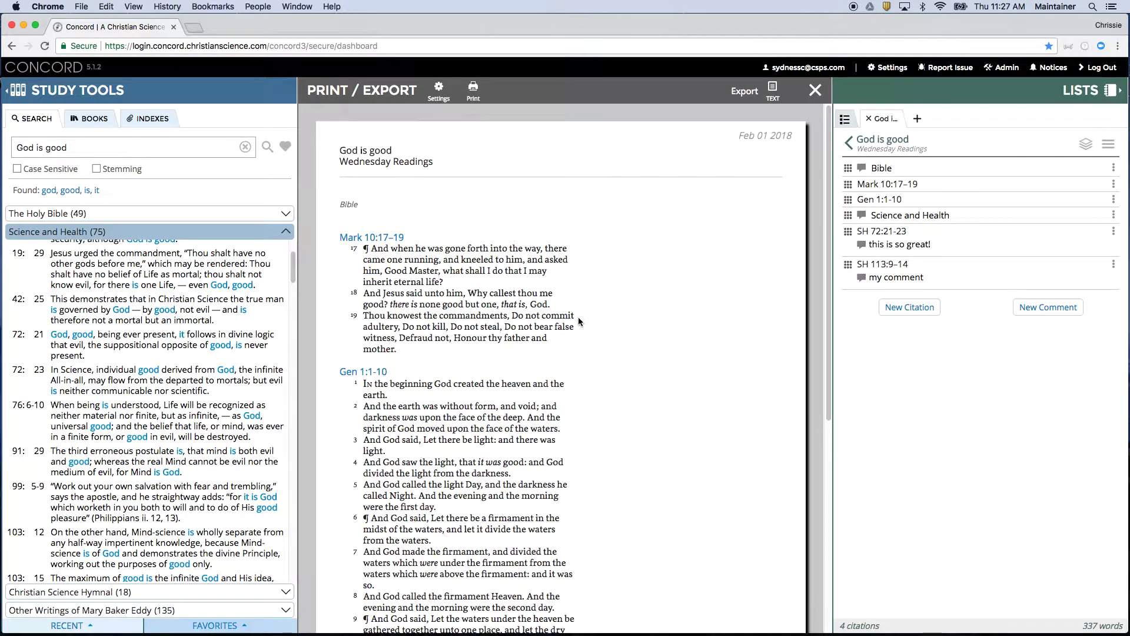
{"action": "left_click", "coordinate": [439, 98]}
{"action": "left_click", "coordinate": [474, 94]}
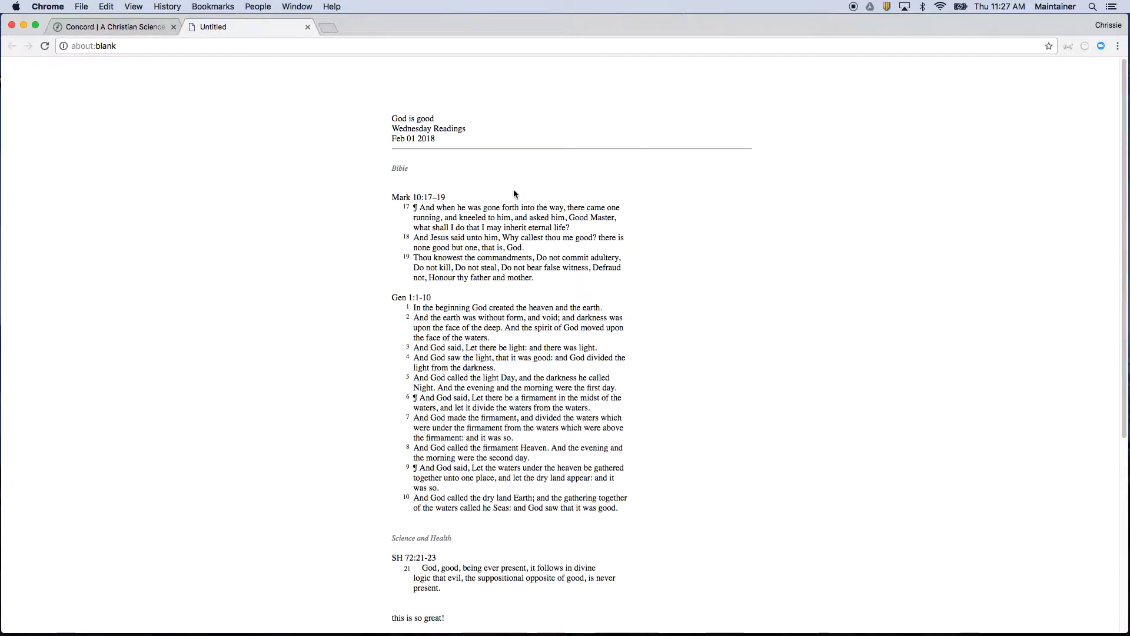
{"action": "left_click", "coordinate": [89, 28]}
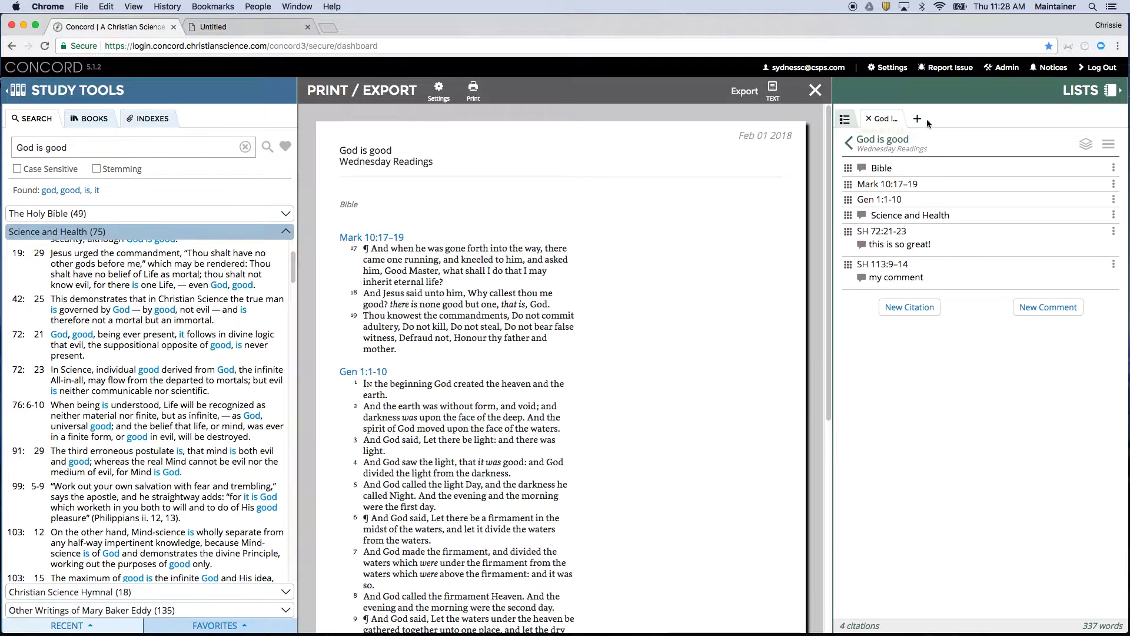
Step: Review the God is good list's revision history, stepping back through its two previous revisions, and close the history
{"action": "left_click", "coordinate": [1107, 144]}
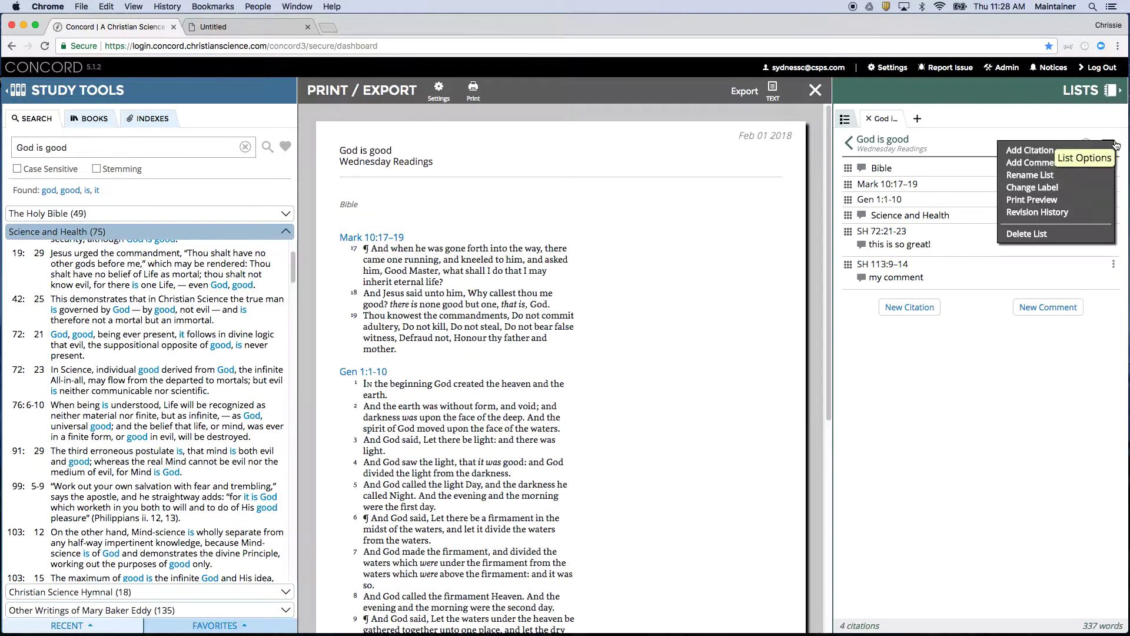
{"action": "left_click", "coordinate": [1044, 214]}
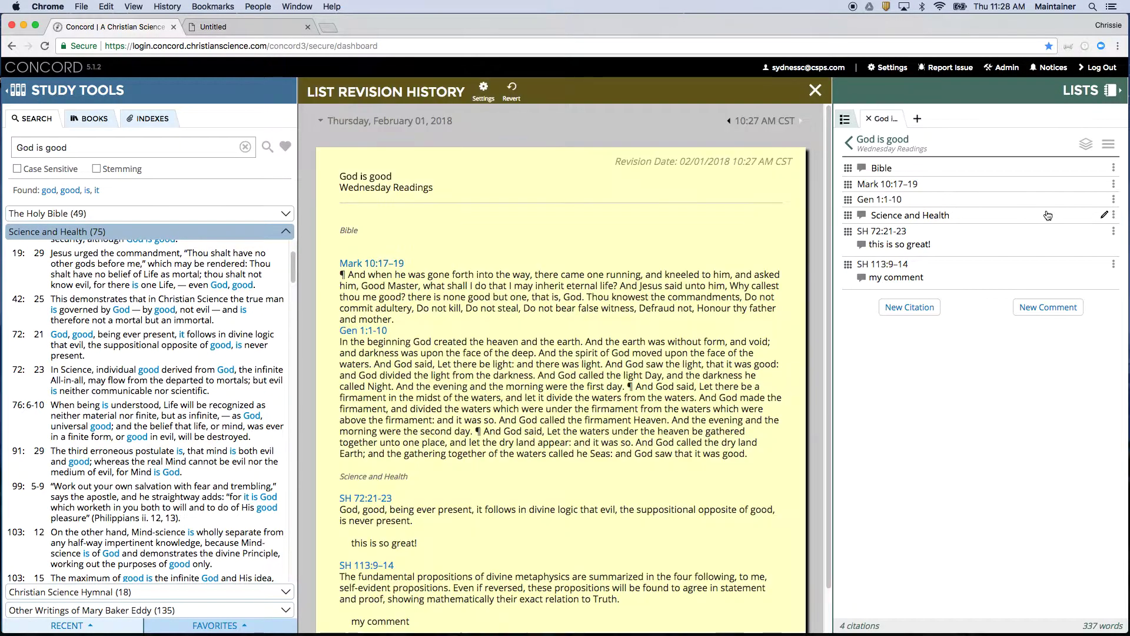
{"action": "scroll", "coordinate": [553, 343], "scroll_direction": "down", "scroll_amount": 2}
{"action": "scroll", "coordinate": [553, 343], "scroll_direction": "up", "scroll_amount": 2}
{"action": "left_click", "coordinate": [730, 122]}
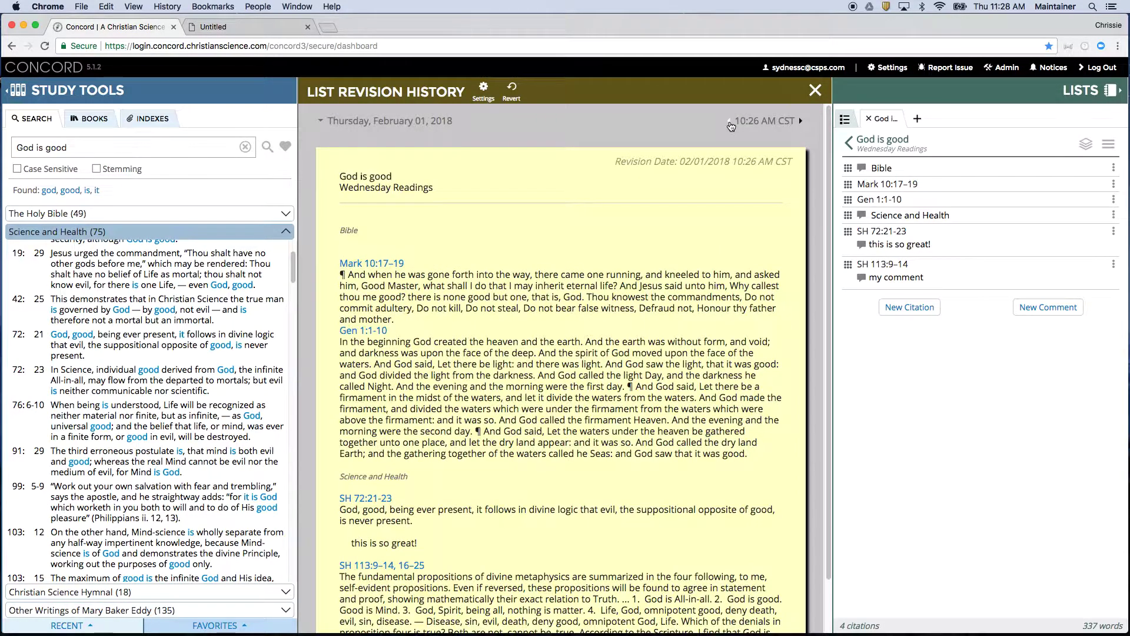
{"action": "left_click", "coordinate": [730, 122]}
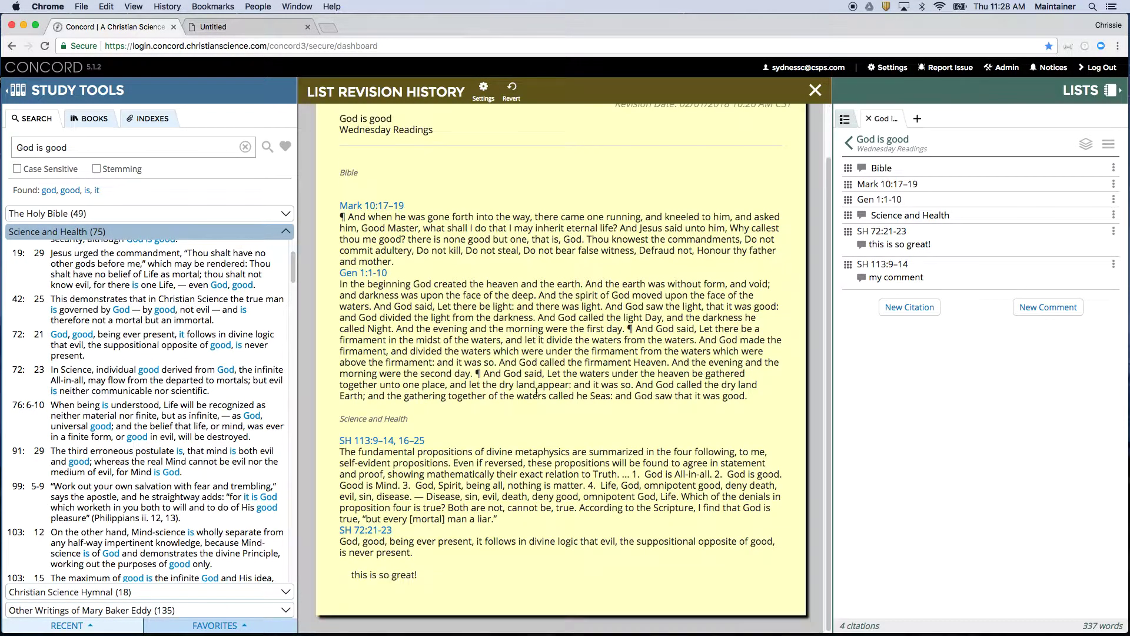
{"action": "scroll", "coordinate": [536, 393], "scroll_direction": "down", "scroll_amount": 1}
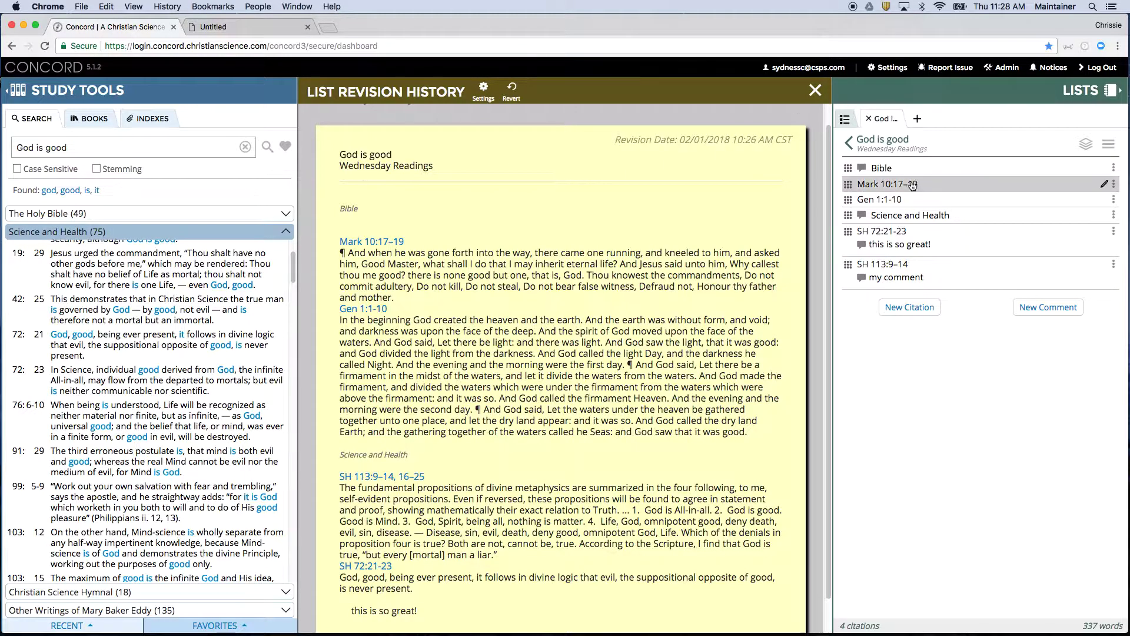
{"action": "left_click", "coordinate": [815, 91]}
{"action": "left_click", "coordinate": [1109, 147]}
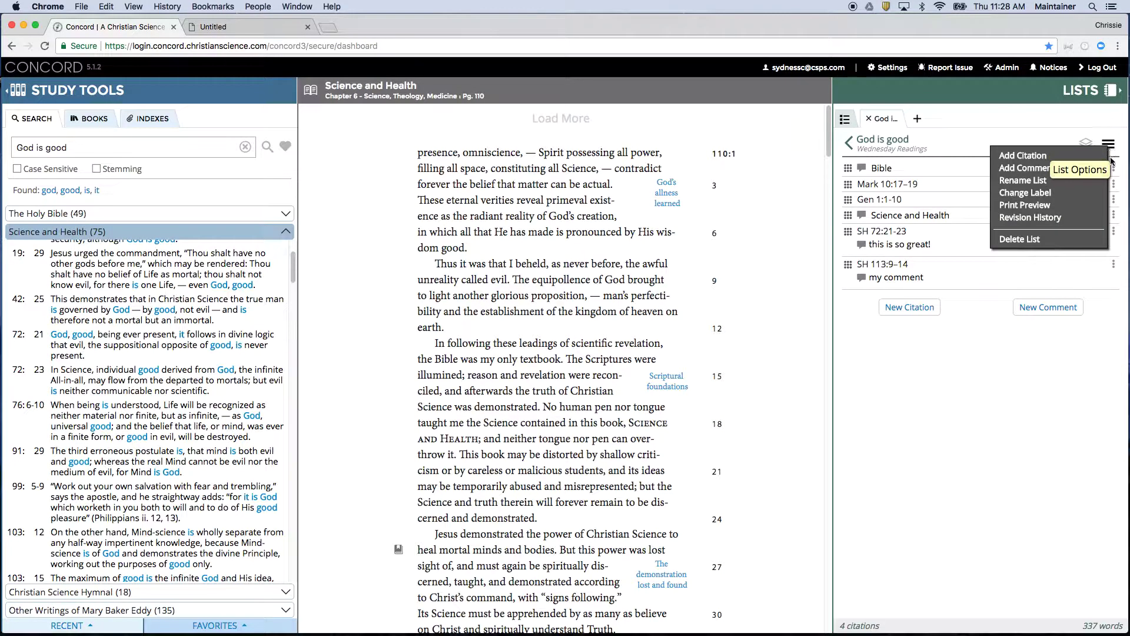
{"action": "left_click", "coordinate": [1019, 242]}
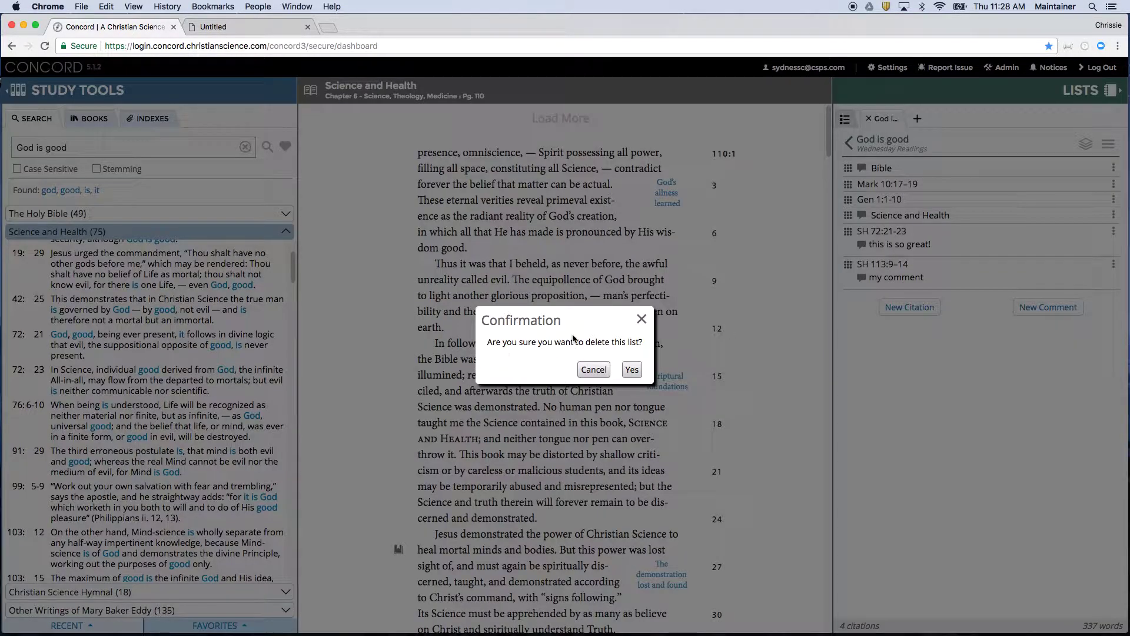
{"action": "left_click", "coordinate": [596, 370]}
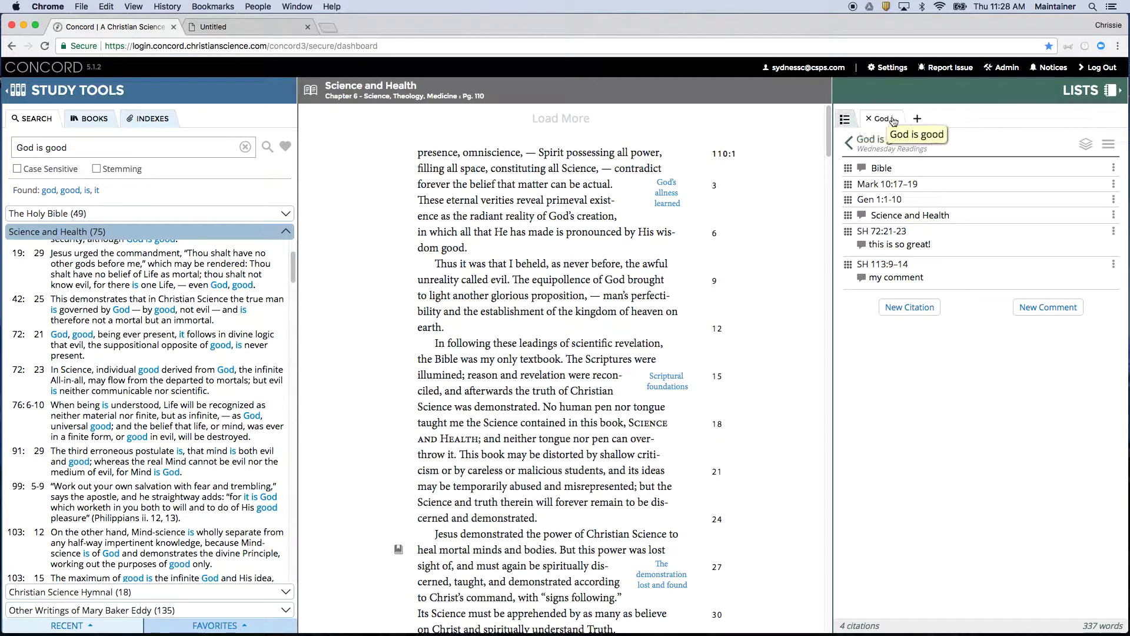
Step: Open the saved Purity list and expand the passage text of SH 324:4–15 and SH 337:14
{"action": "left_click", "coordinate": [846, 119]}
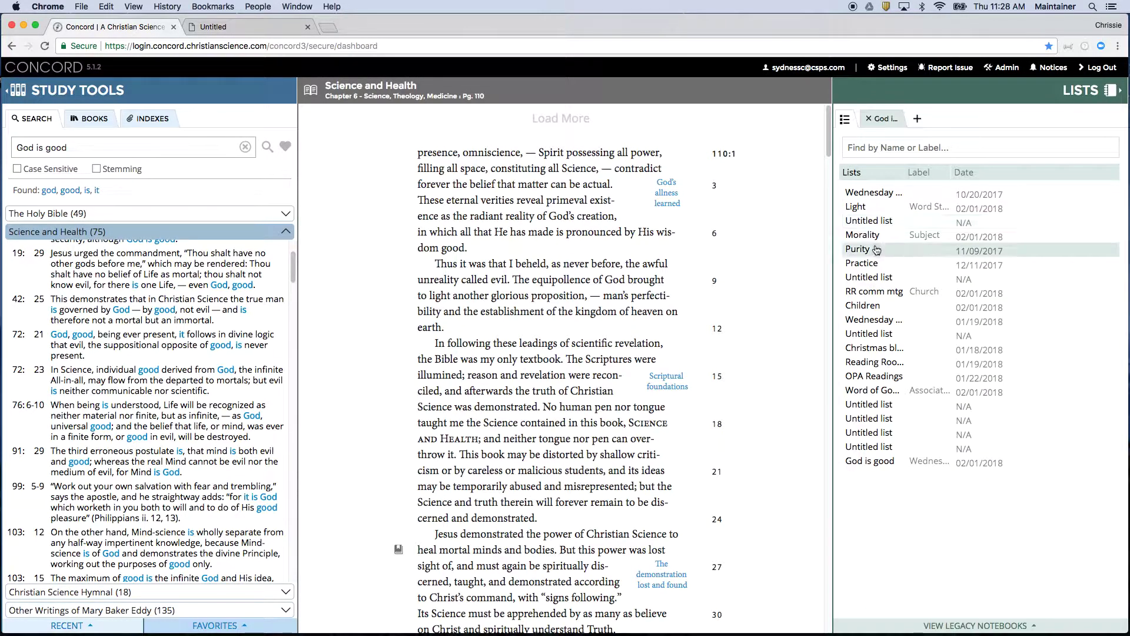
{"action": "left_click", "coordinate": [876, 250]}
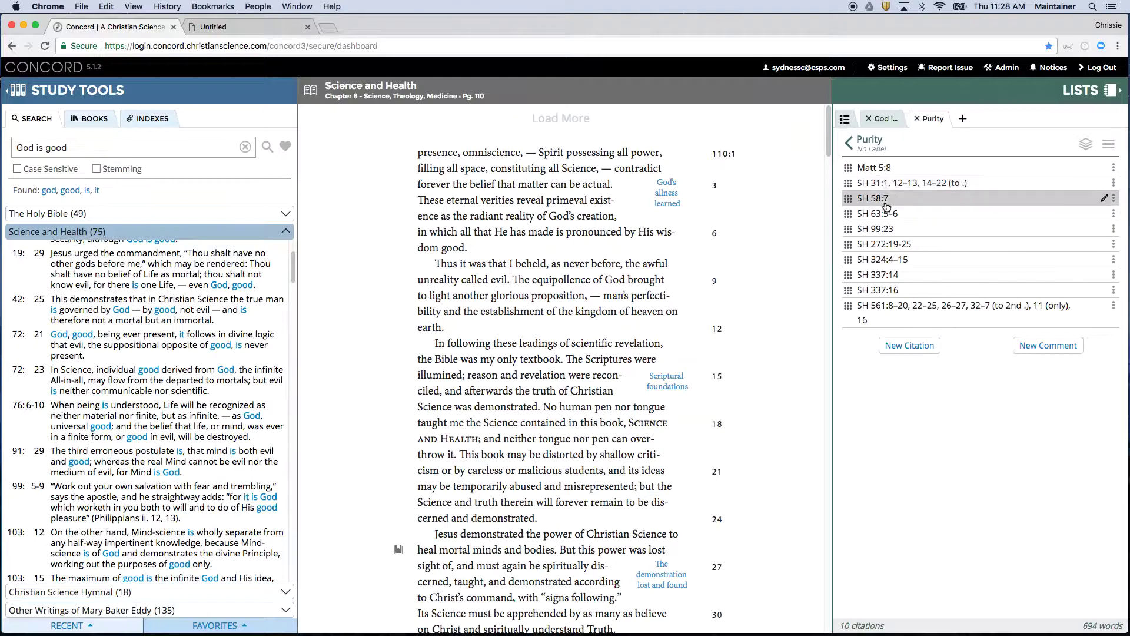
{"action": "left_click", "coordinate": [886, 265]}
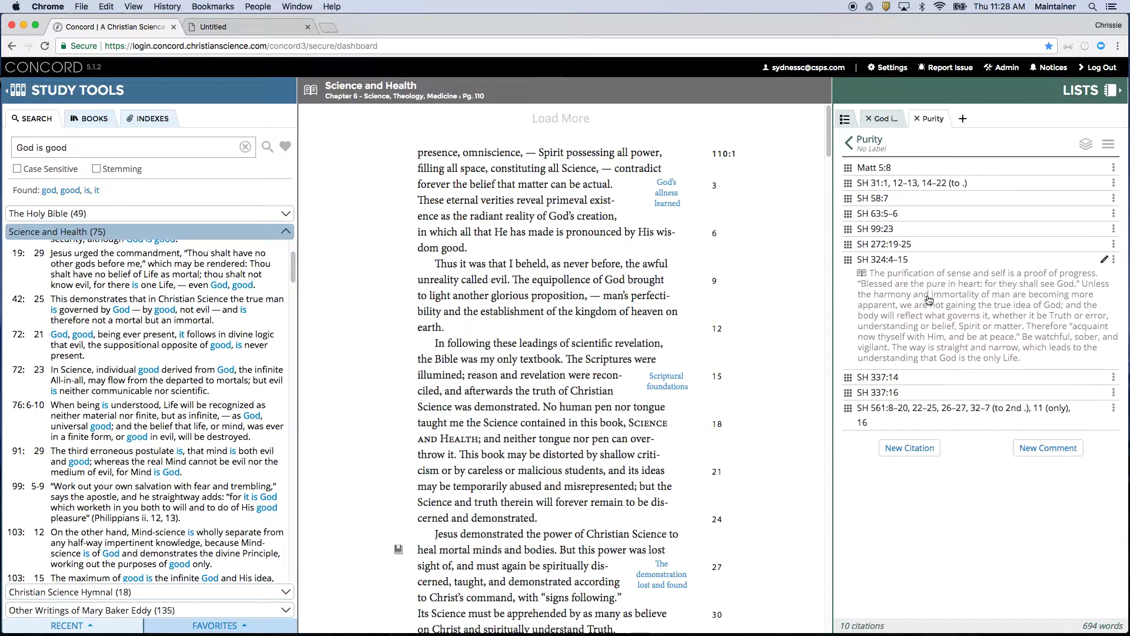
{"action": "left_click", "coordinate": [915, 381]}
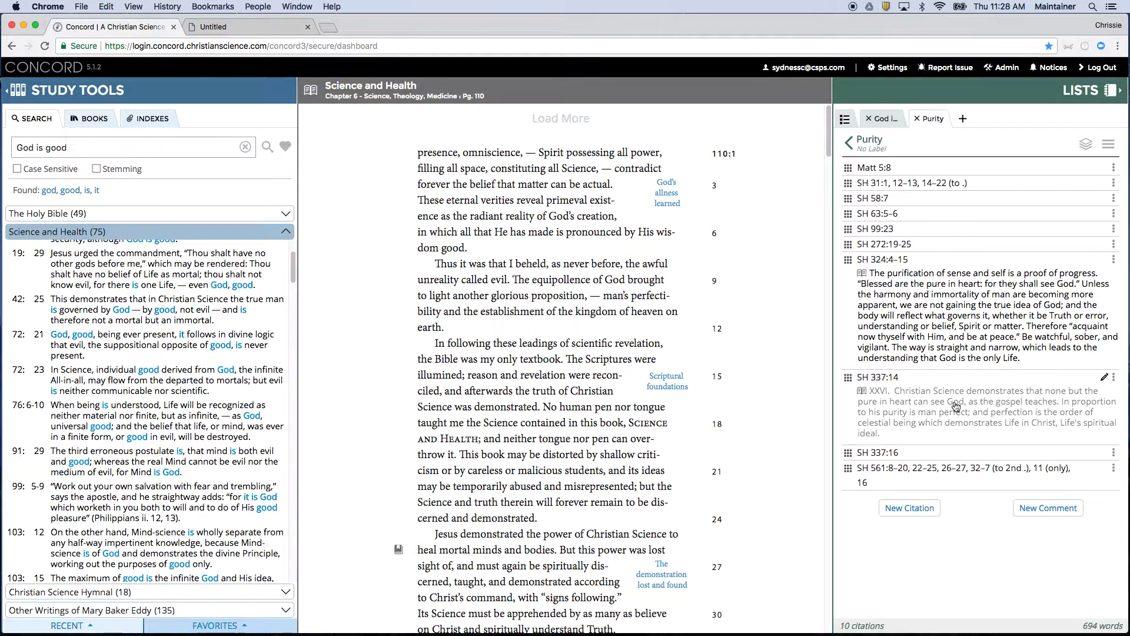
Step: Open the legacy notebook Benedictions.html, look through its citations, and display Ps. 29:11 in the Bible
{"action": "left_click", "coordinate": [846, 121]}
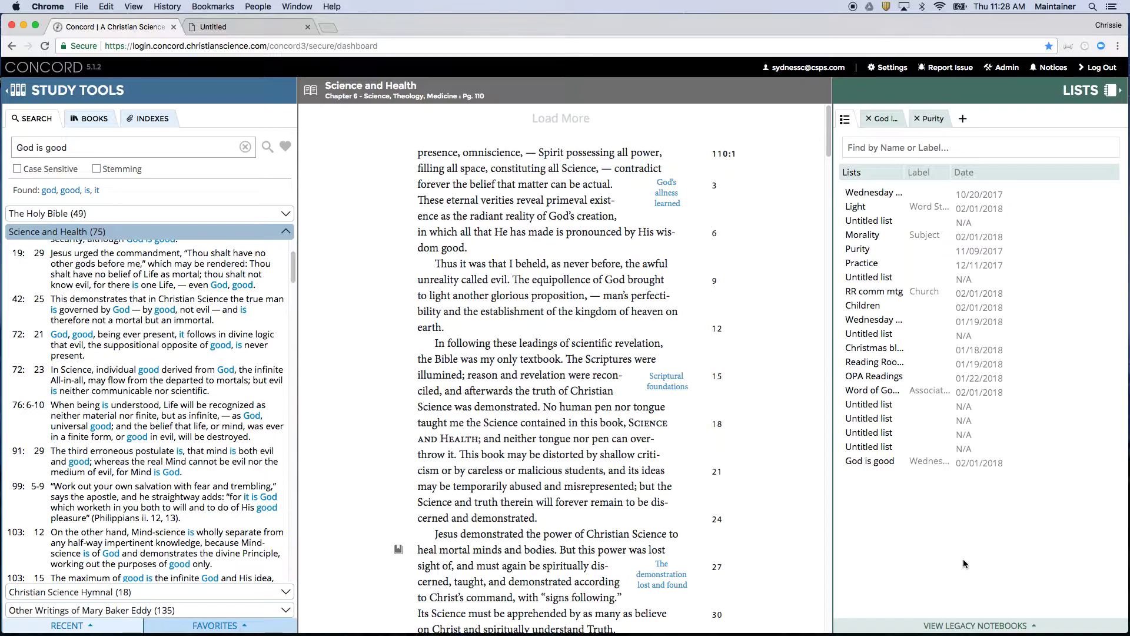
{"action": "left_click", "coordinate": [970, 627]}
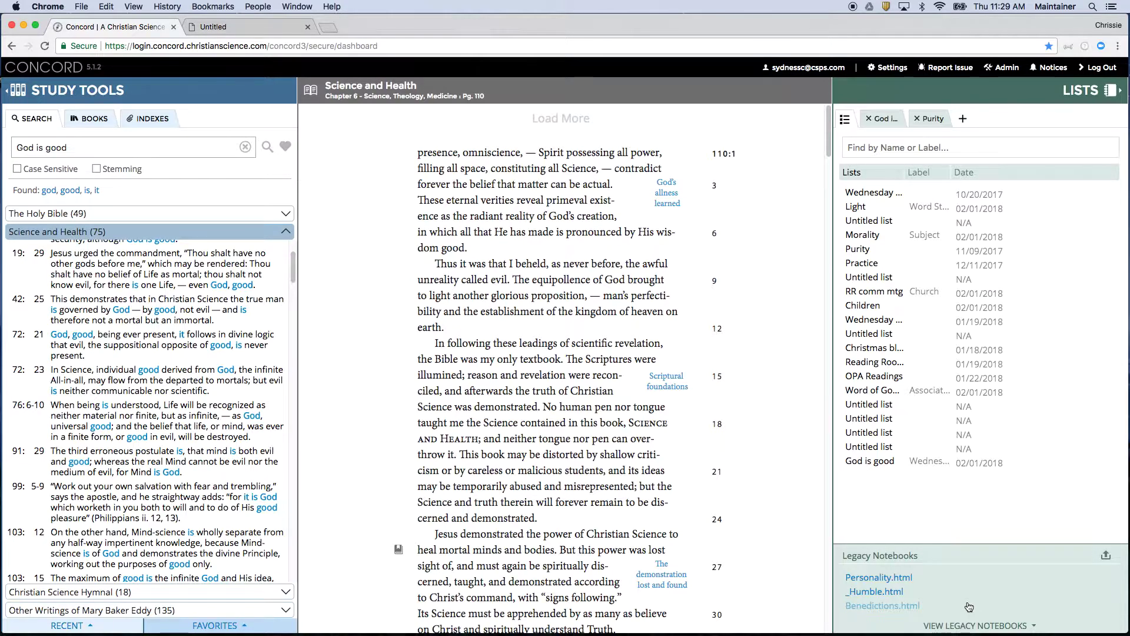
{"action": "left_click", "coordinate": [897, 609]}
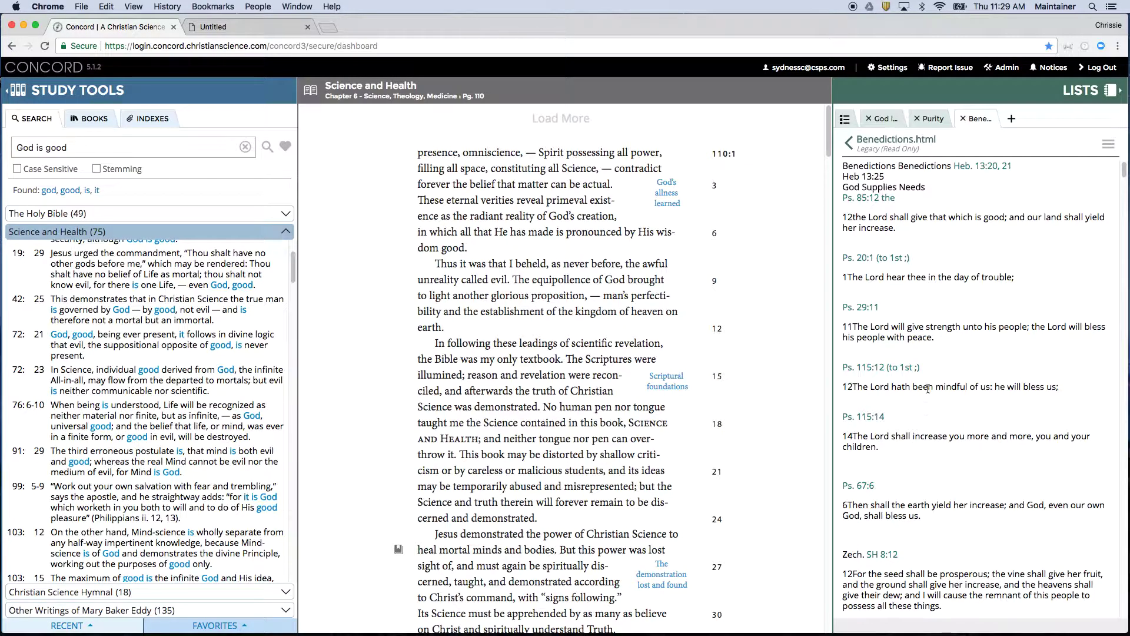
{"action": "scroll", "coordinate": [928, 389], "scroll_direction": "down", "scroll_amount": 10}
{"action": "scroll", "coordinate": [927, 398], "scroll_direction": "up", "scroll_amount": 12}
{"action": "left_click", "coordinate": [860, 307]}
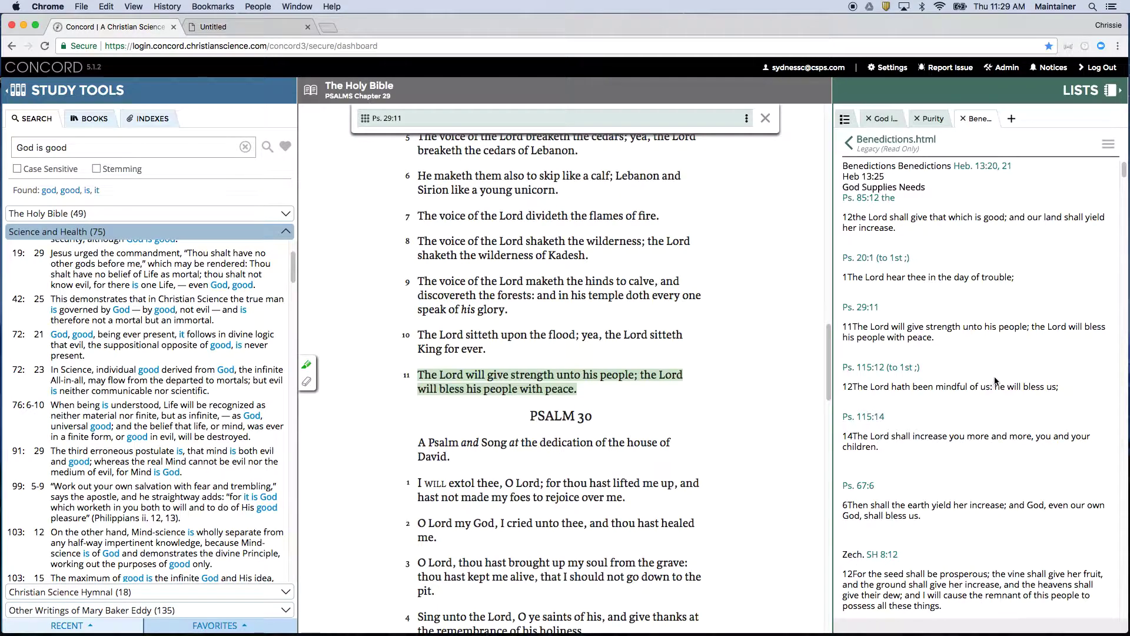
{"action": "scroll", "coordinate": [944, 536], "scroll_direction": "down", "scroll_amount": 8}
{"action": "scroll", "coordinate": [943, 536], "scroll_direction": "up", "scroll_amount": 8}
Step: Upload Individuality.html from the Downloads folder as a legacy notebook
{"action": "left_click", "coordinate": [850, 143]}
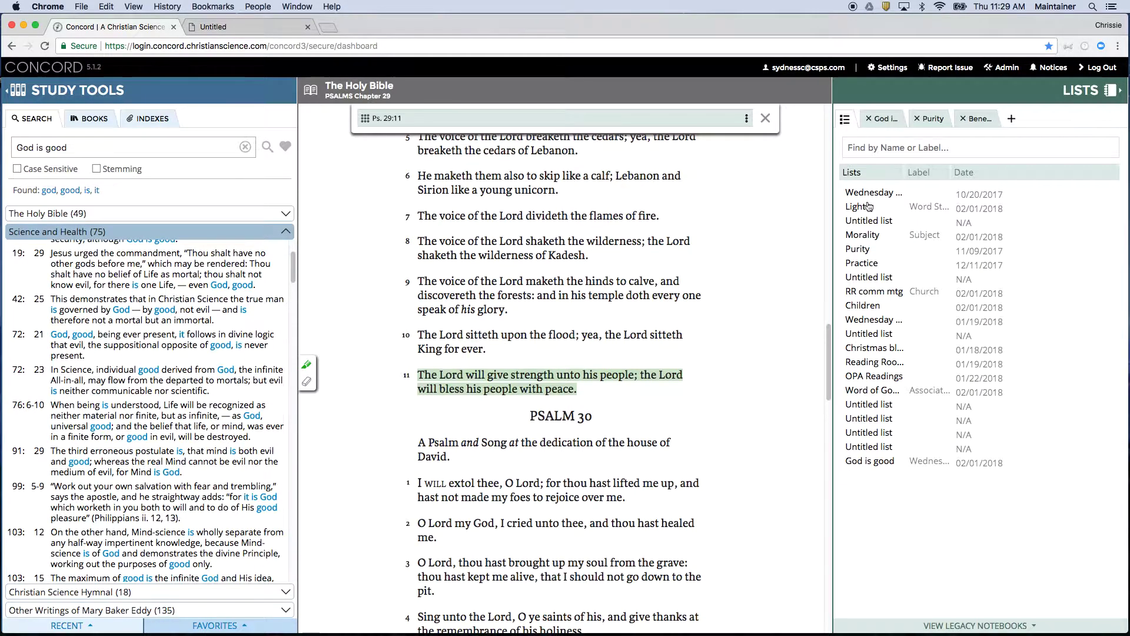
{"action": "left_click", "coordinate": [956, 626]}
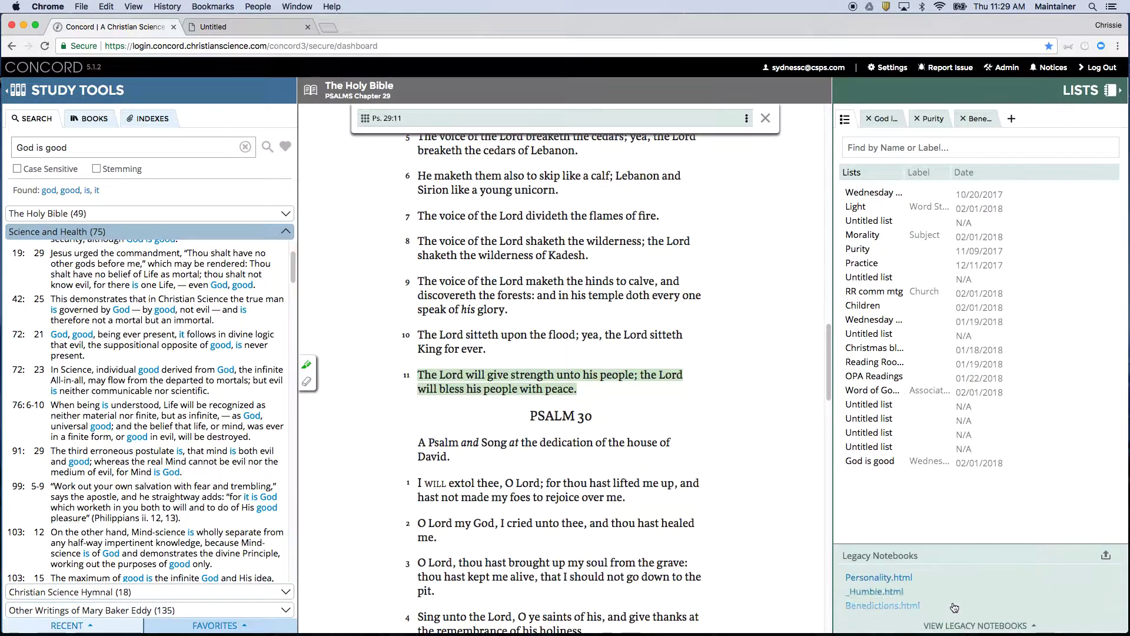
{"action": "left_click", "coordinate": [1107, 558]}
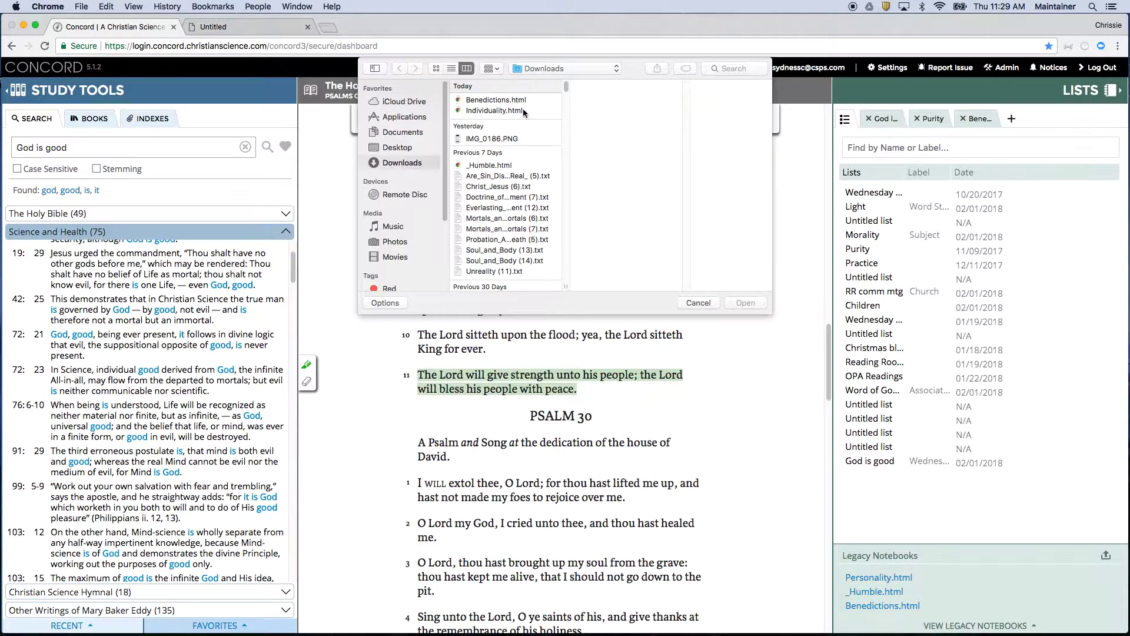
{"action": "left_click", "coordinate": [514, 112]}
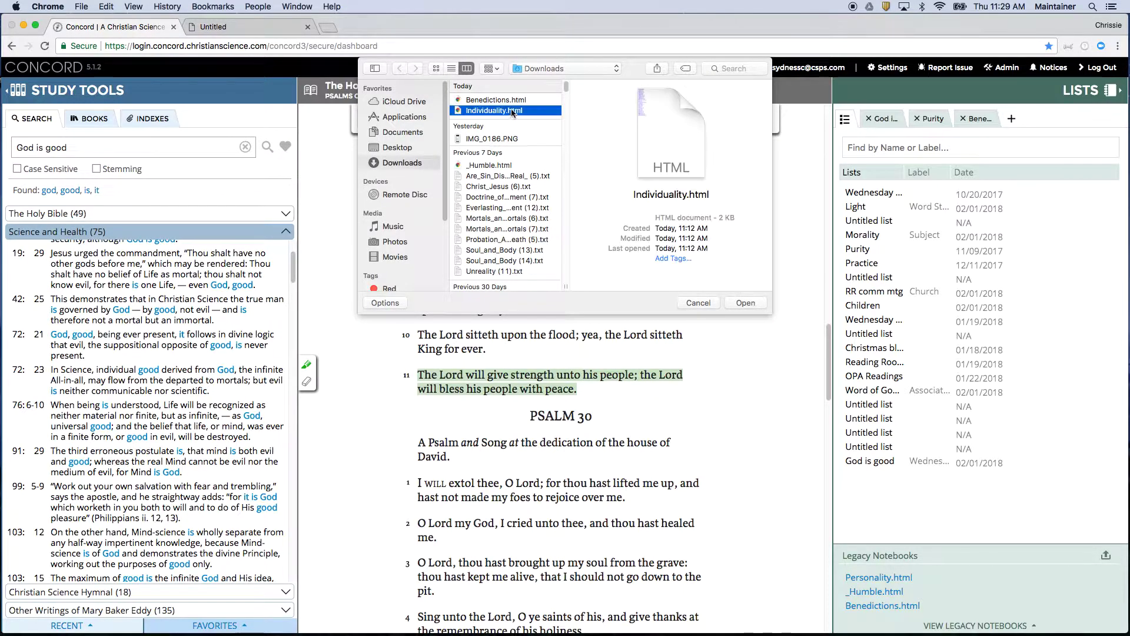
{"action": "left_click", "coordinate": [742, 303]}
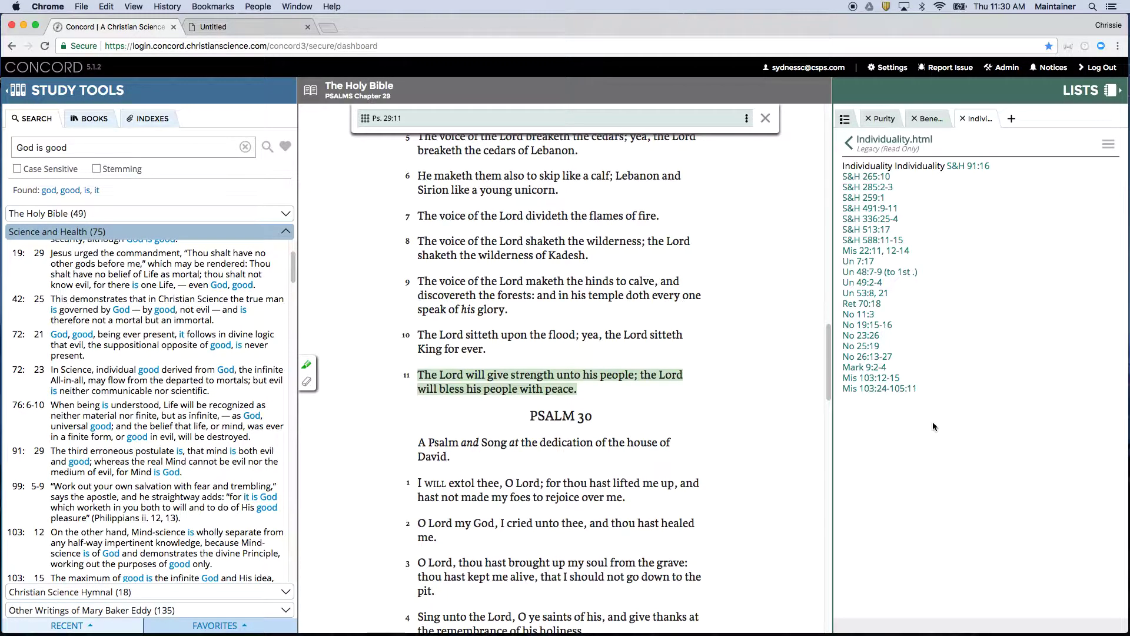
Step: Add the citation Mark 9:2-4 from the Individuality.html notebook to the Purity list, directly below Matt 5:8
{"action": "left_click", "coordinate": [879, 369]}
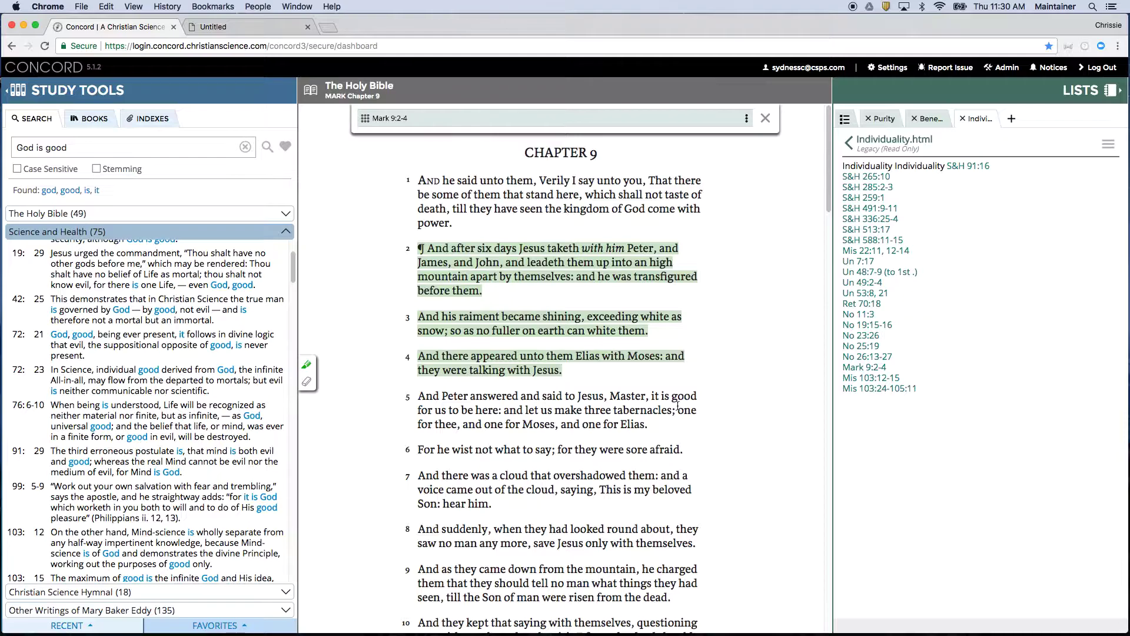
{"action": "left_click", "coordinate": [893, 121]}
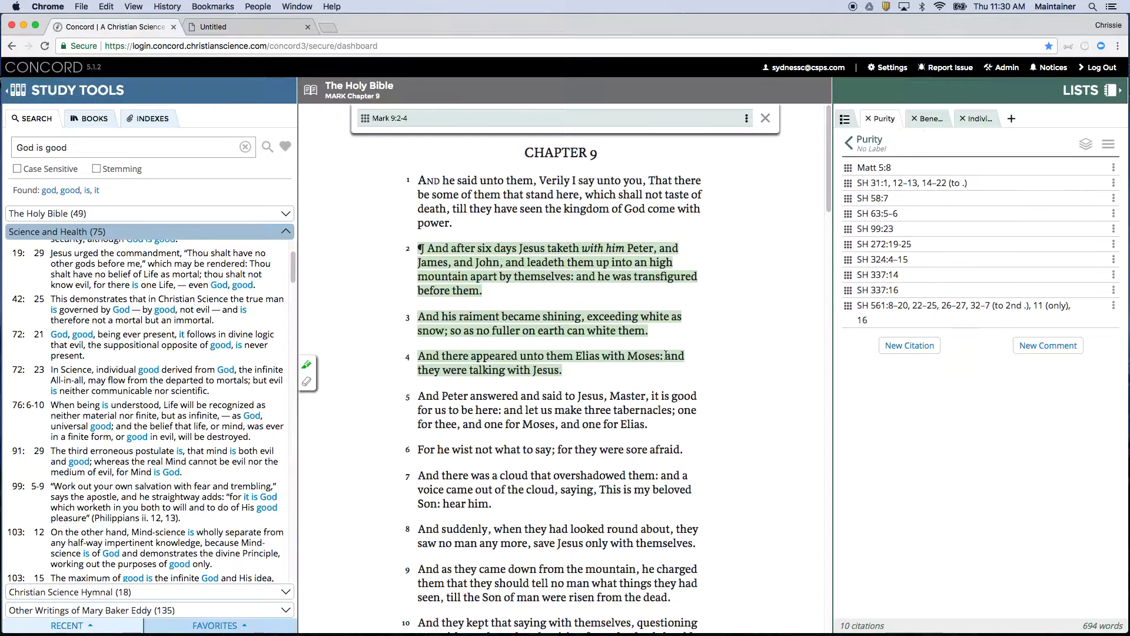
{"action": "left_click_drag", "start_coordinate": [361, 120], "coordinate": [850, 183]}
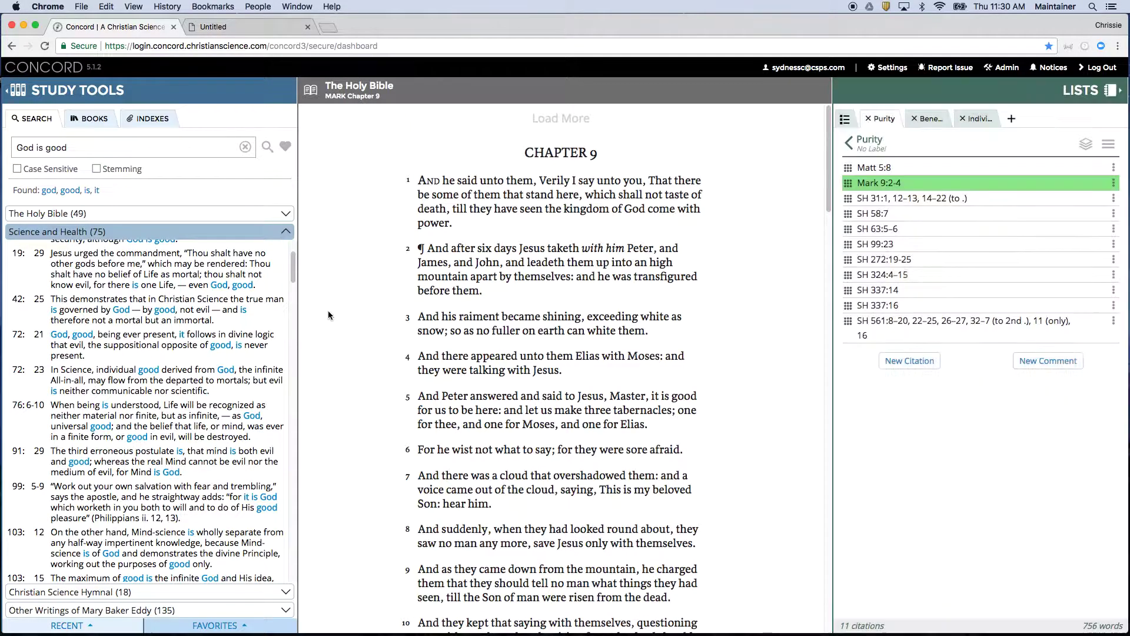